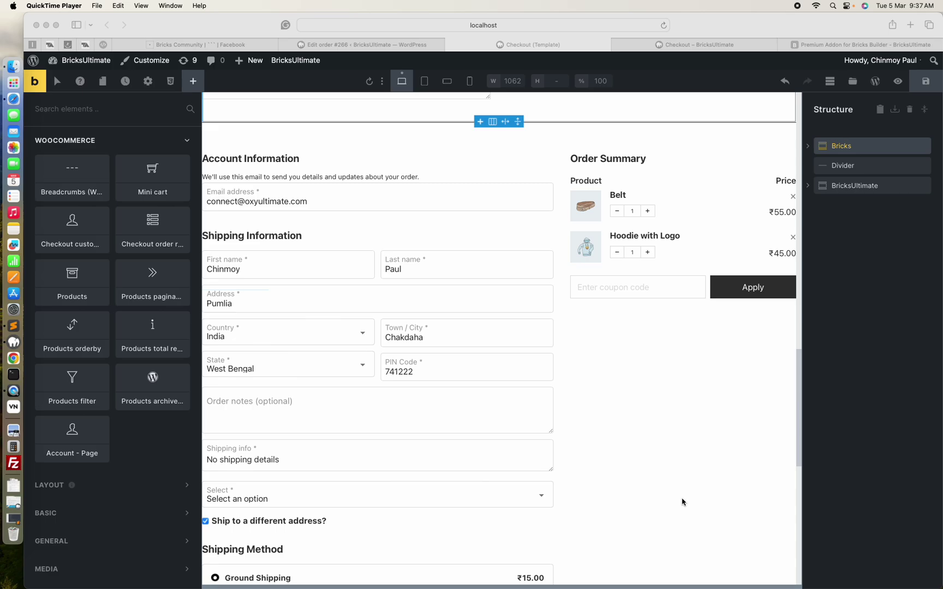
Switch to the Bricks Community Facebook thread asking how the add-on's checkout builder differs
{"action": "left_click", "coordinate": [206, 45]}
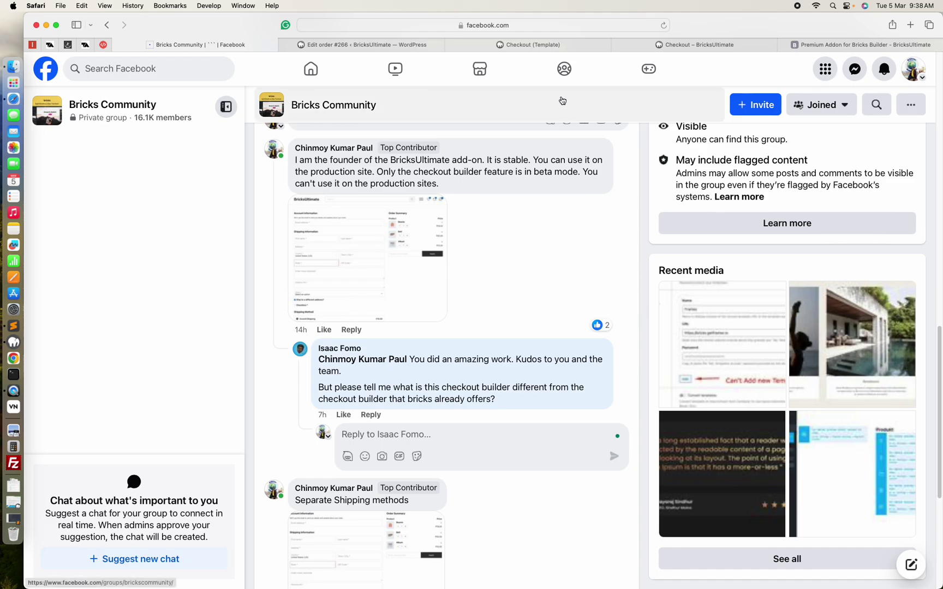
Return to the checkout template and select the BricksUltimate section in Structure
{"action": "left_click", "coordinate": [530, 45]}
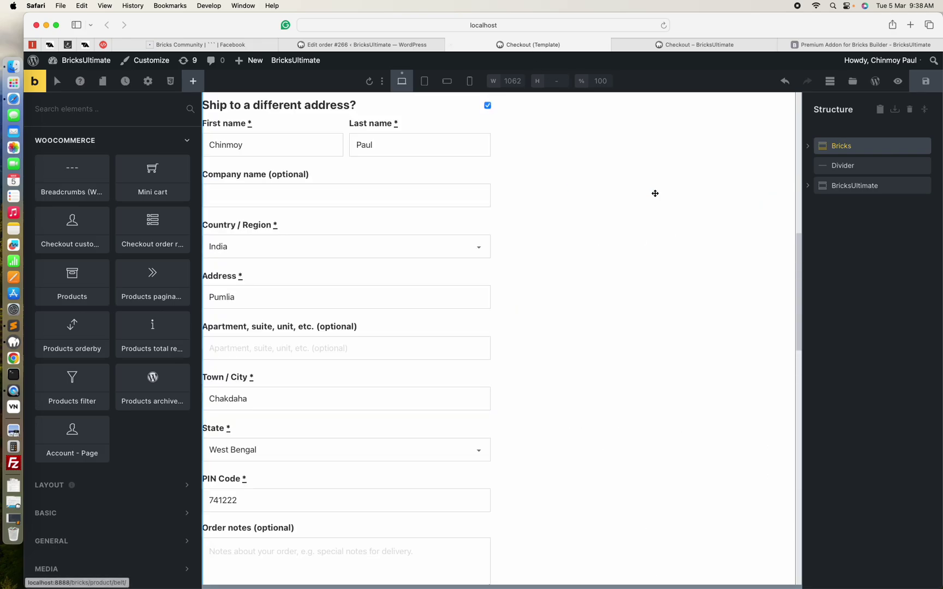
{"action": "scroll", "coordinate": [654, 194], "scroll_direction": "up", "scroll_amount": 10}
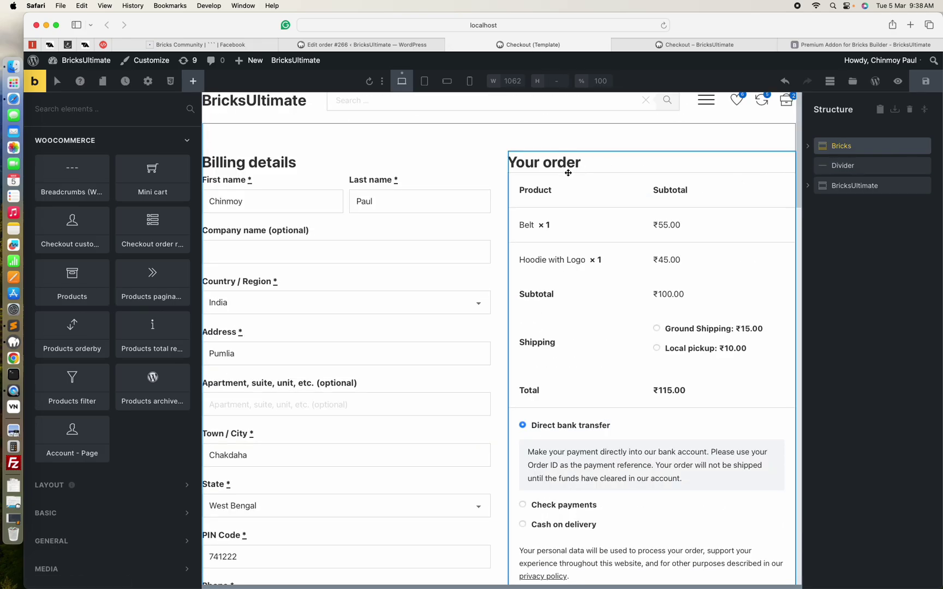
{"action": "left_click", "coordinate": [849, 186]}
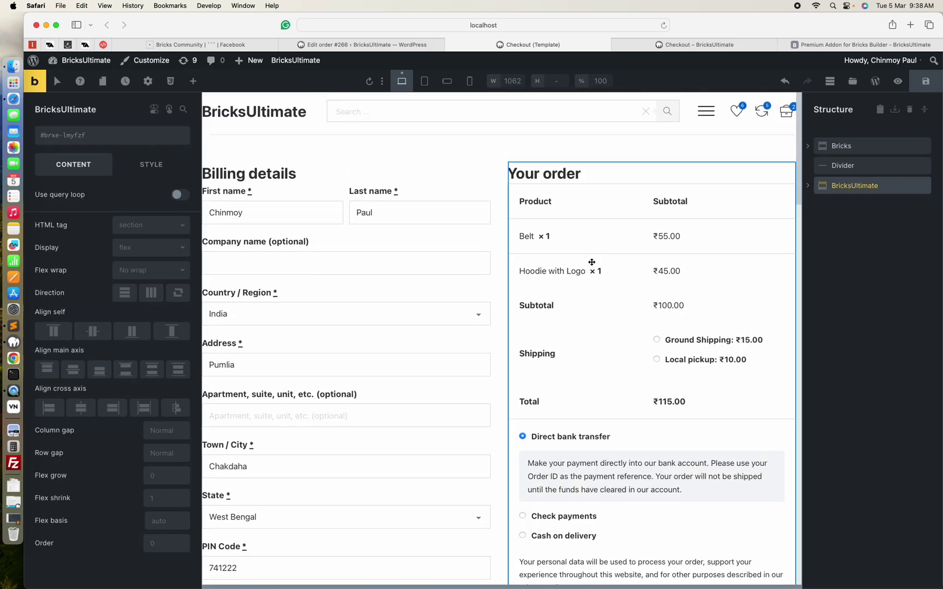
Expand the Bricks section and inspect the Checkout customer details element's settings
{"action": "left_click", "coordinate": [807, 147]}
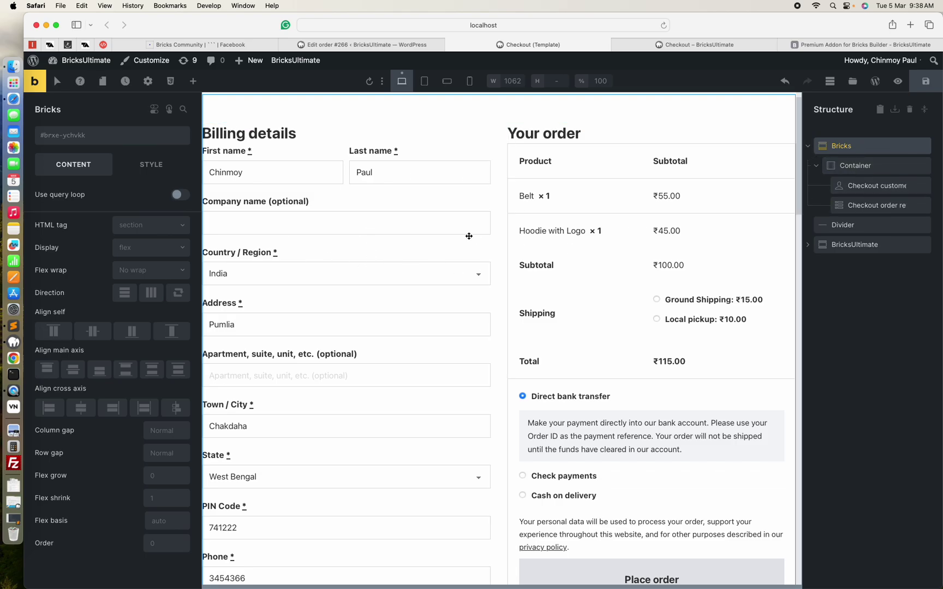
{"action": "left_click", "coordinate": [875, 187]}
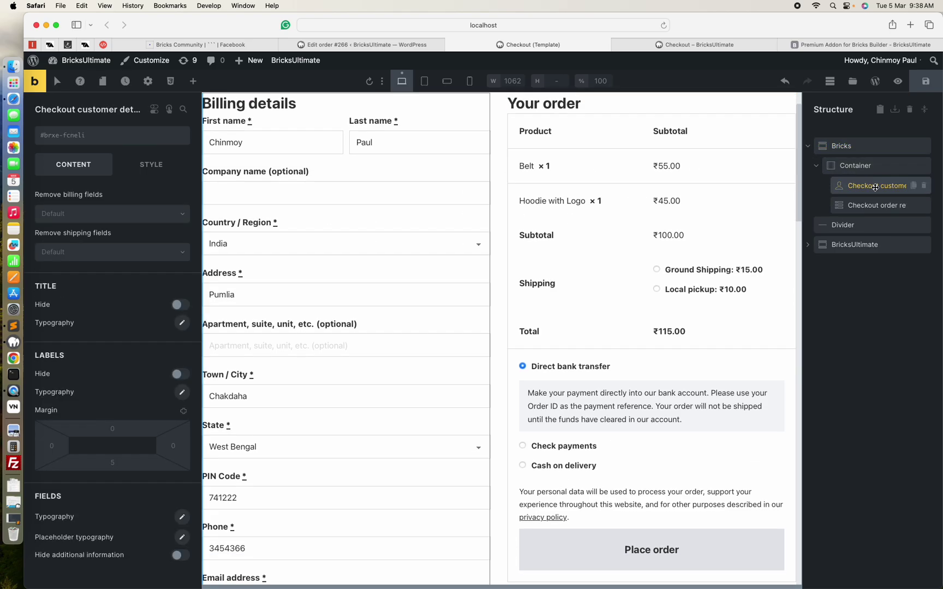
{"action": "scroll", "coordinate": [324, 260], "scroll_direction": "up", "scroll_amount": 3}
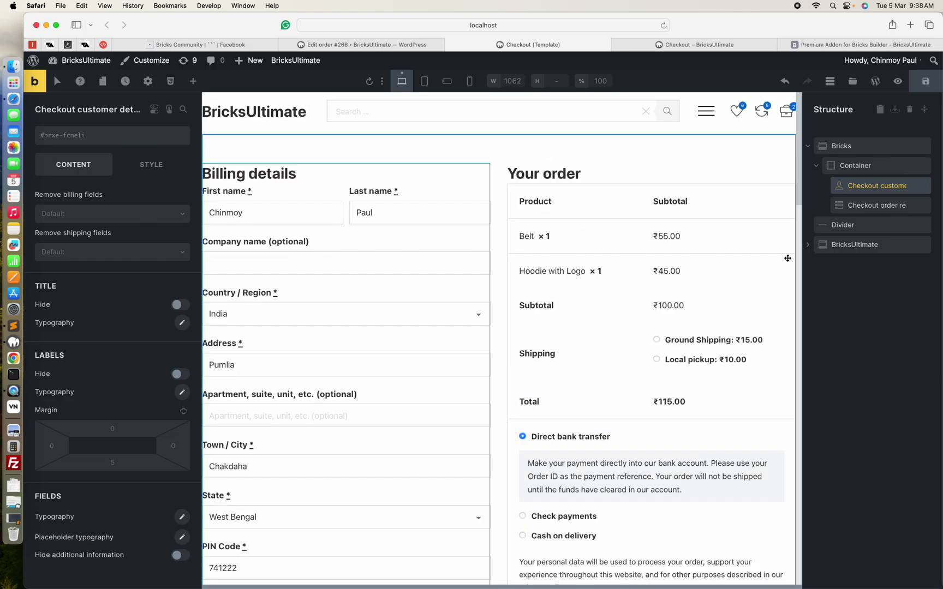
Review the Checkout order review settings: order review, payment and terms groups
{"action": "left_click", "coordinate": [851, 206]}
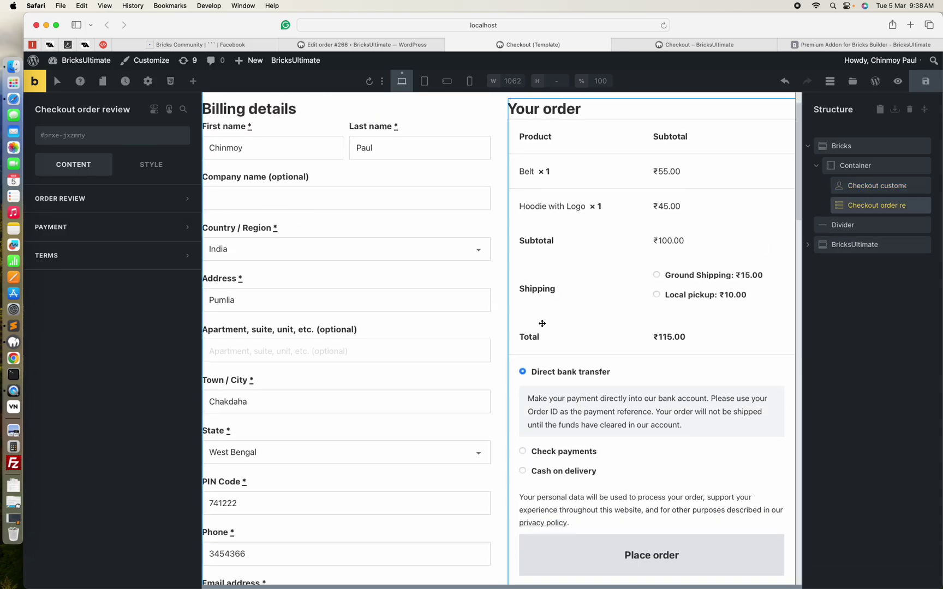
{"action": "scroll", "coordinate": [373, 328], "scroll_direction": "up", "scroll_amount": 3}
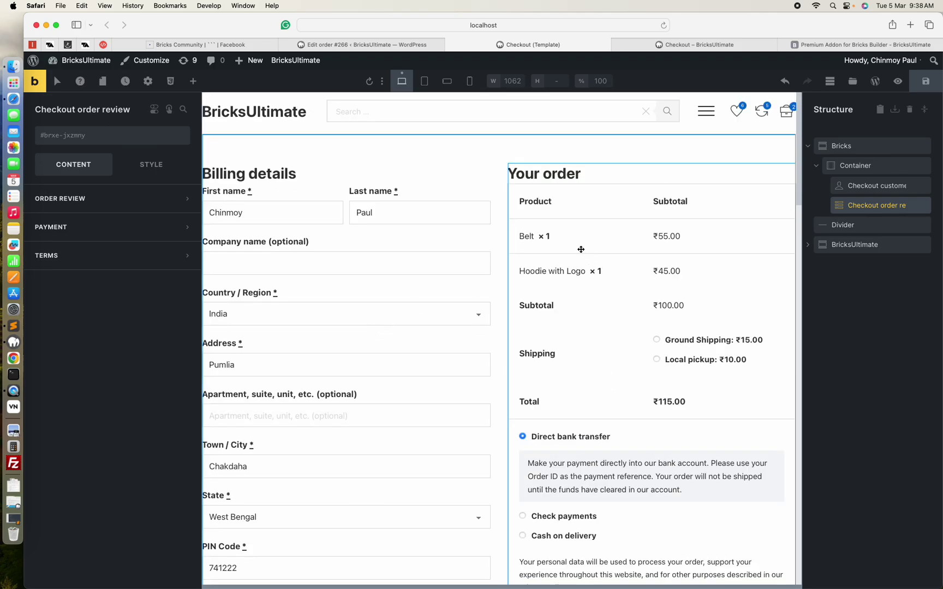
{"action": "scroll", "coordinate": [581, 250], "scroll_direction": "down", "scroll_amount": 3}
{"action": "scroll", "coordinate": [581, 274], "scroll_direction": "down", "scroll_amount": 1}
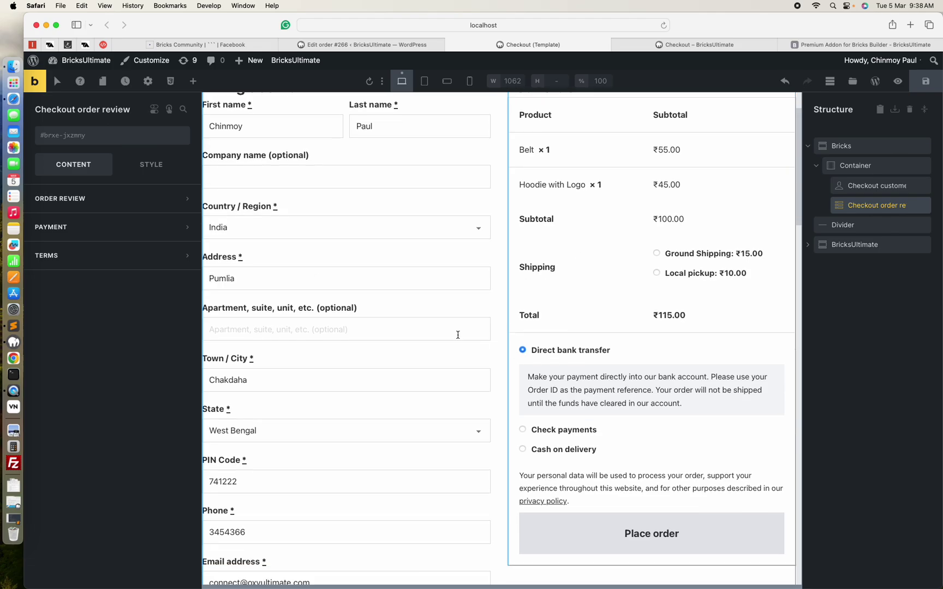
{"action": "scroll", "coordinate": [459, 336], "scroll_direction": "up", "scroll_amount": 3}
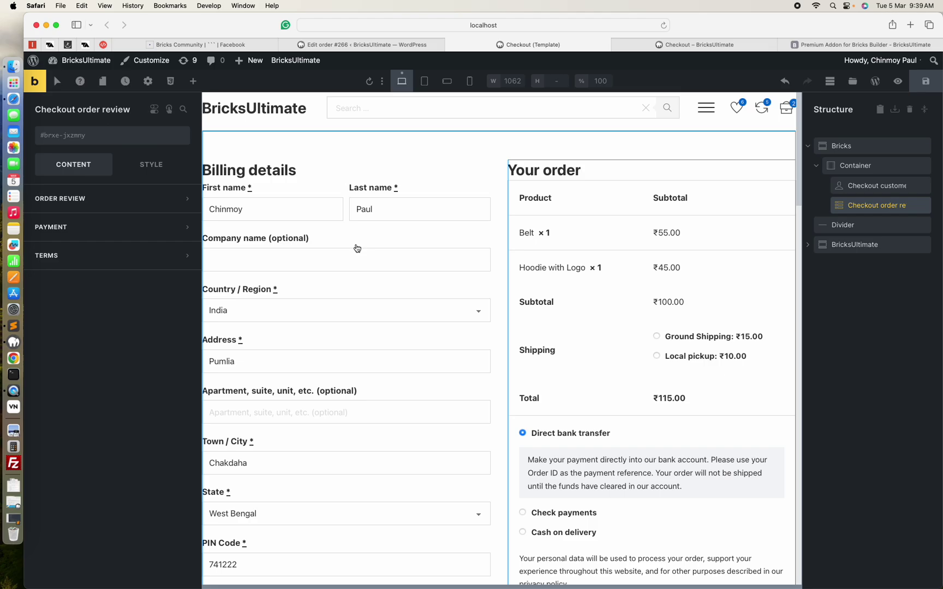
{"action": "scroll", "coordinate": [445, 280], "scroll_direction": "down", "scroll_amount": 15}
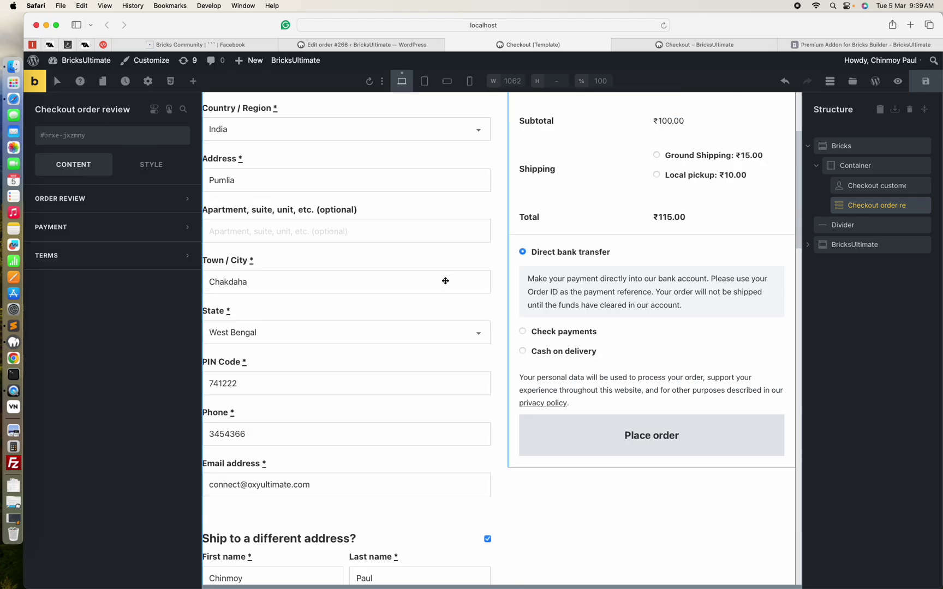
{"action": "scroll", "coordinate": [446, 281], "scroll_direction": "down", "scroll_amount": 2}
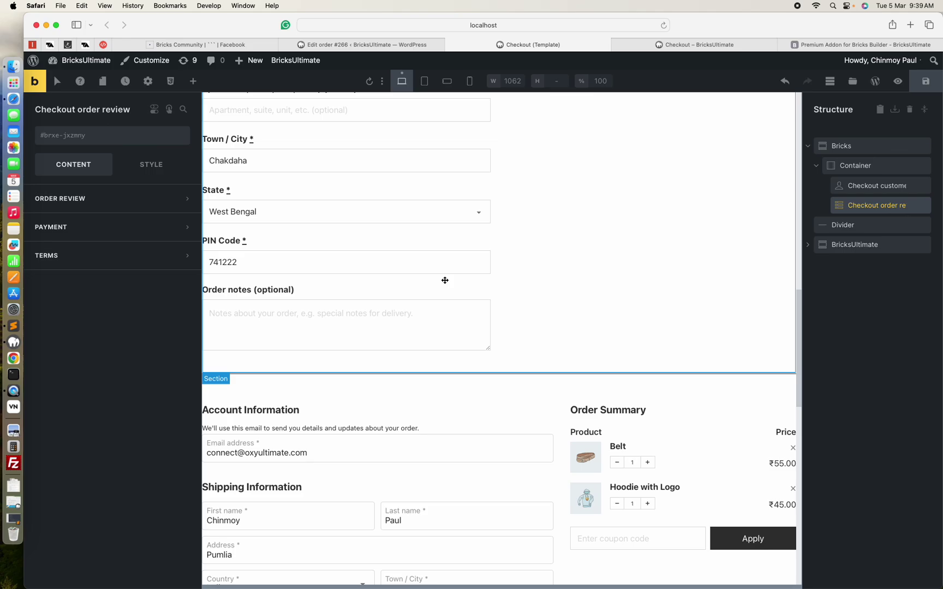
{"action": "scroll", "coordinate": [445, 280], "scroll_direction": "up", "scroll_amount": 20}
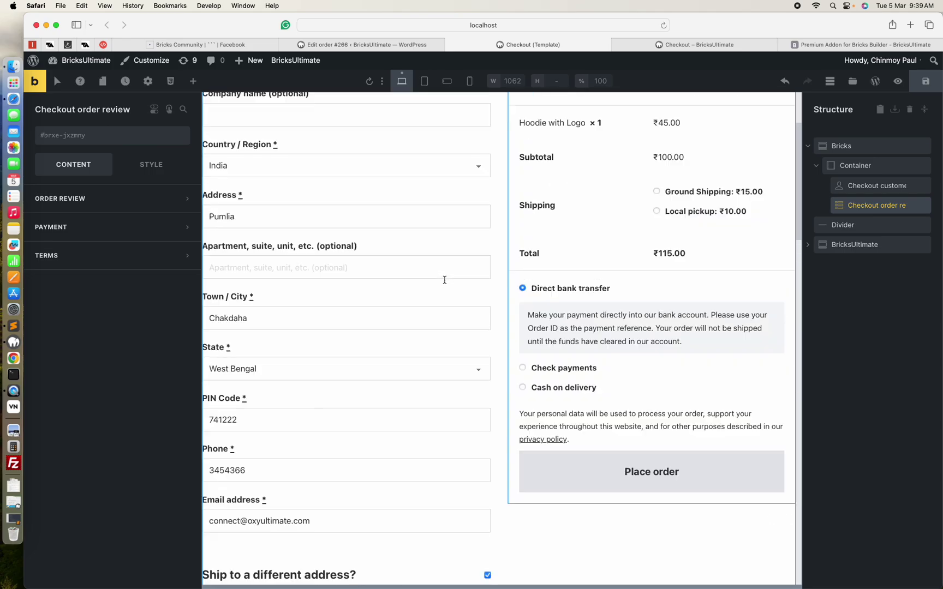
Select the customer details element and browse the element library's CHECKOUT category
{"action": "left_click", "coordinate": [420, 243]}
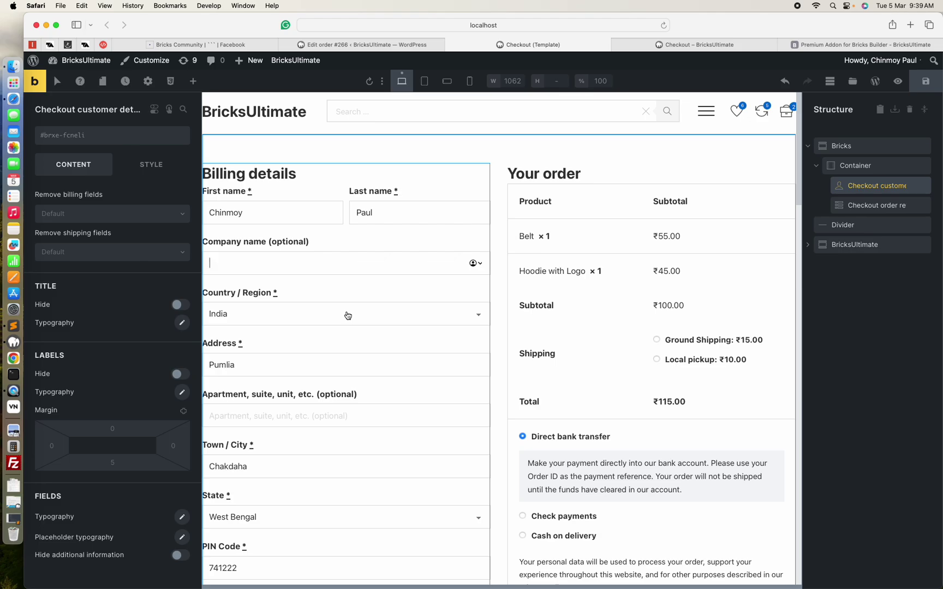
{"action": "scroll", "coordinate": [347, 315], "scroll_direction": "down", "scroll_amount": 1}
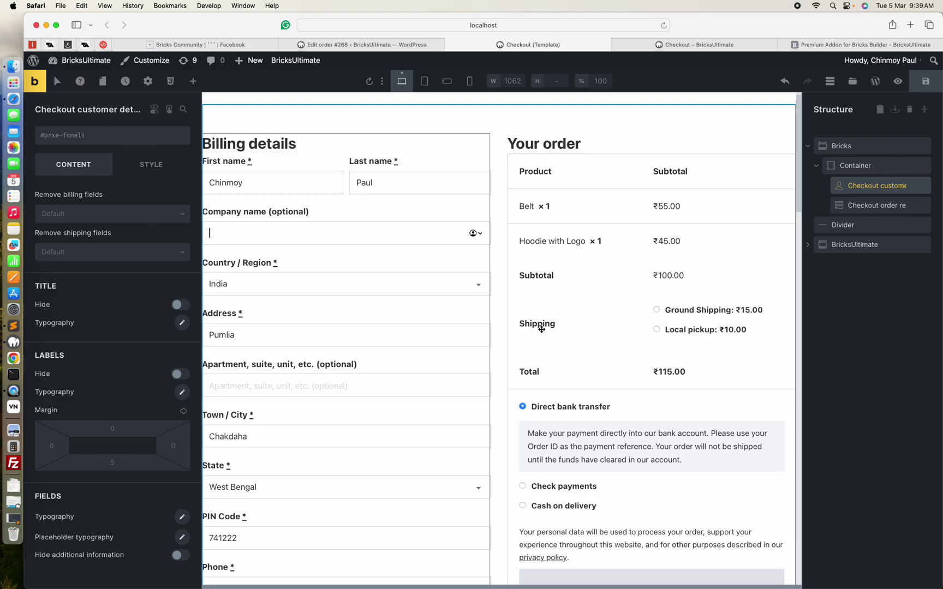
{"action": "scroll", "coordinate": [540, 329], "scroll_direction": "down", "scroll_amount": 10}
{"action": "scroll", "coordinate": [541, 330], "scroll_direction": "down", "scroll_amount": 10}
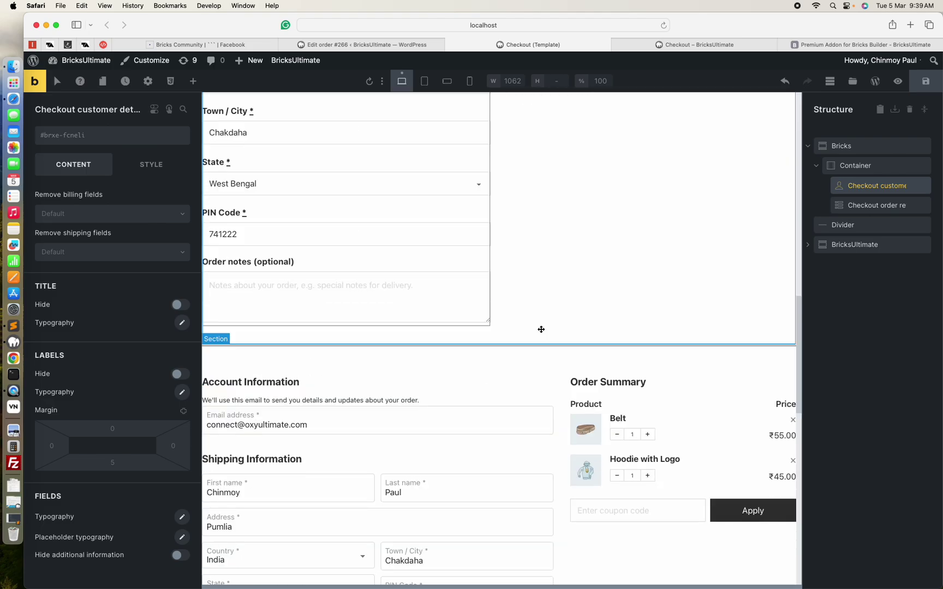
{"action": "left_click", "coordinate": [193, 83]}
{"action": "scroll", "coordinate": [152, 284], "scroll_direction": "down", "scroll_amount": 10}
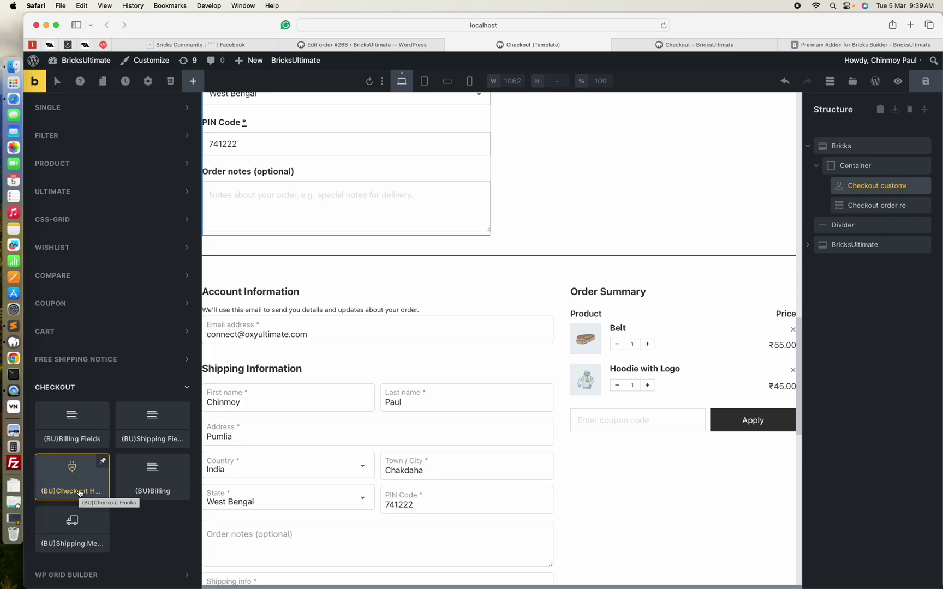
Add a (BU)Checkout Hooks element after customer details, viewing its hook list without choosing
{"action": "left_click", "coordinate": [80, 493]}
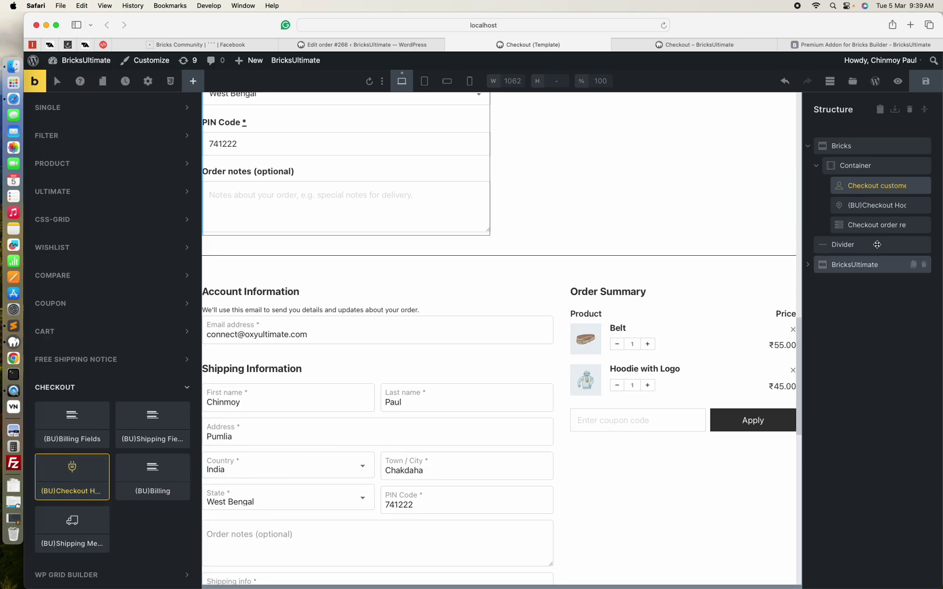
{"action": "left_click", "coordinate": [877, 186]}
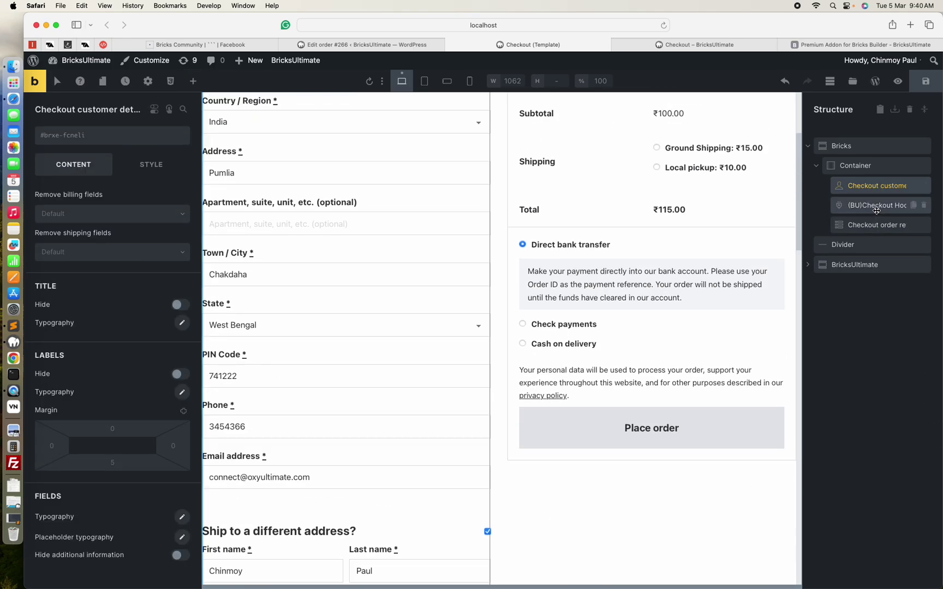
{"action": "left_click", "coordinate": [876, 211]}
{"action": "left_click", "coordinate": [132, 214]}
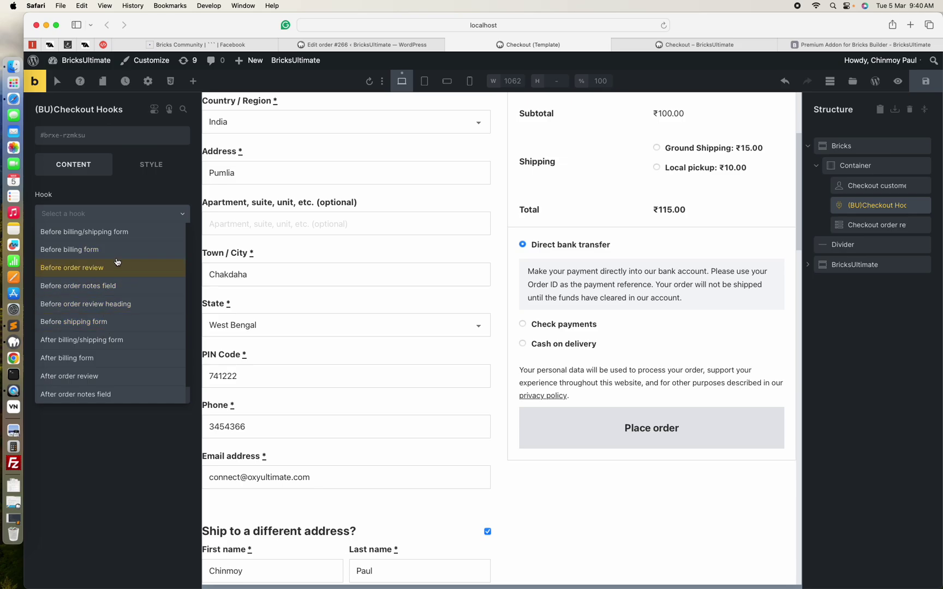
{"action": "left_click", "coordinate": [129, 194]}
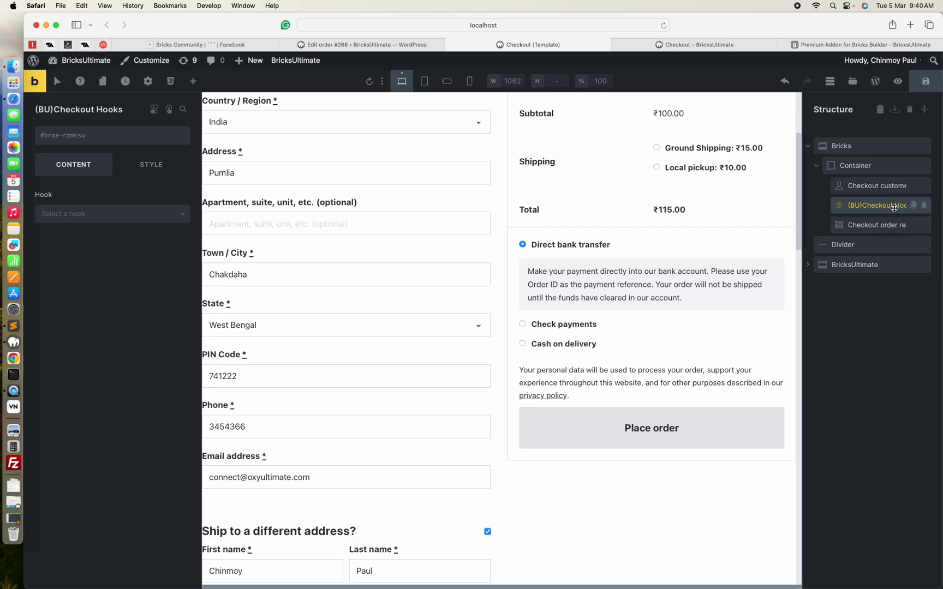
Delete the Checkout Hooks element and select the BricksUltimate billing field
{"action": "left_click", "coordinate": [925, 206]}
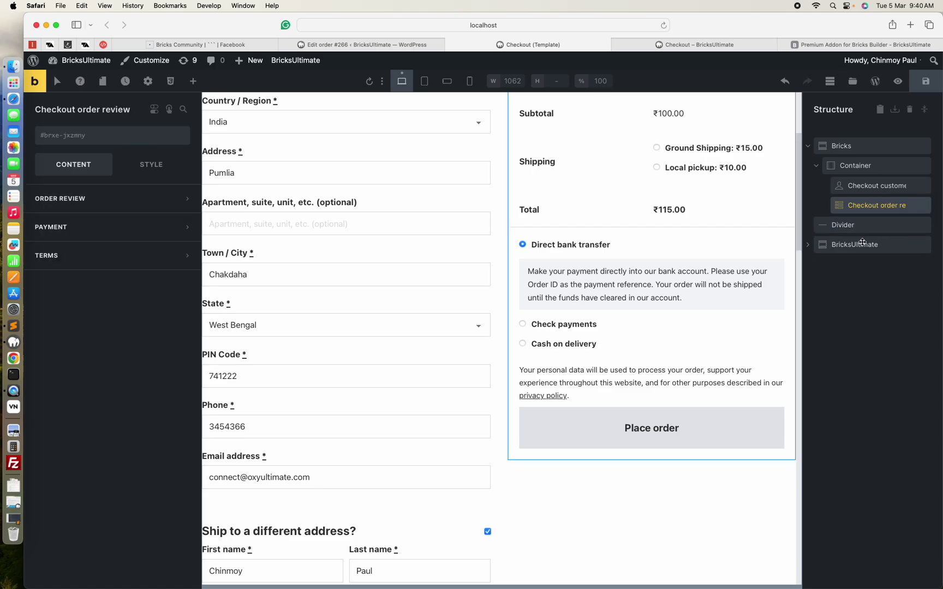
{"action": "left_click", "coordinate": [808, 245]}
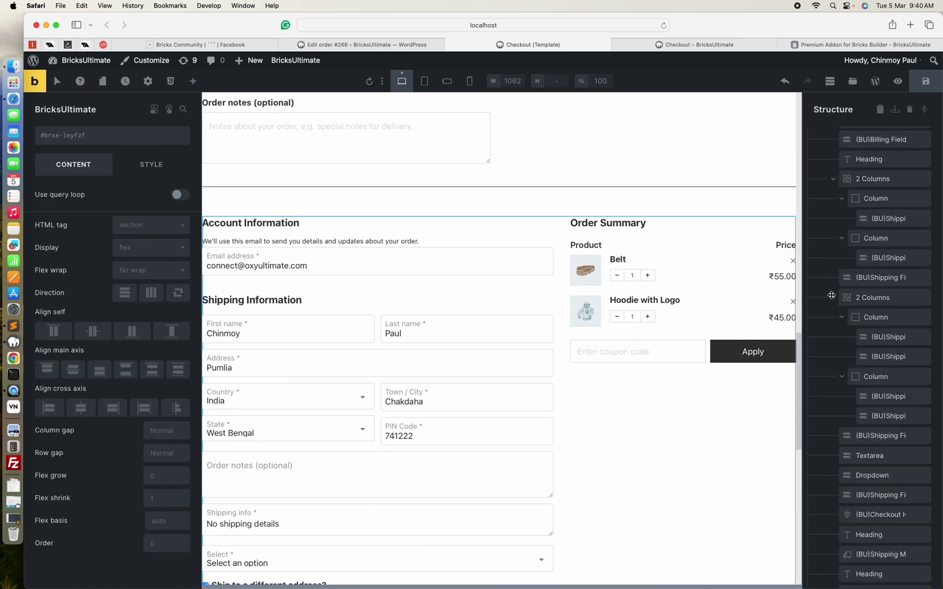
{"action": "left_click", "coordinate": [872, 236]}
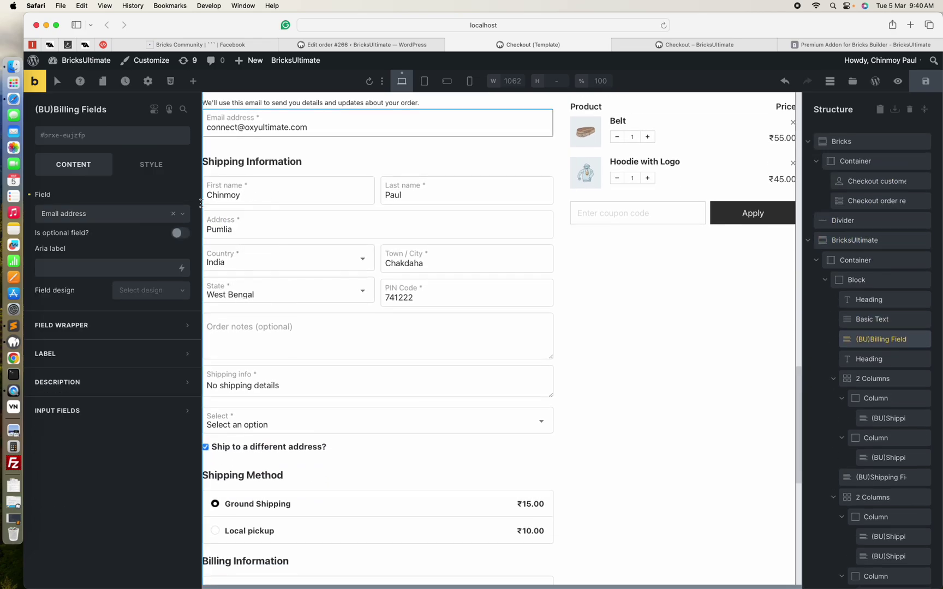
Browse the billing field types, keeping the field set to Email address
{"action": "left_click", "coordinate": [99, 218]}
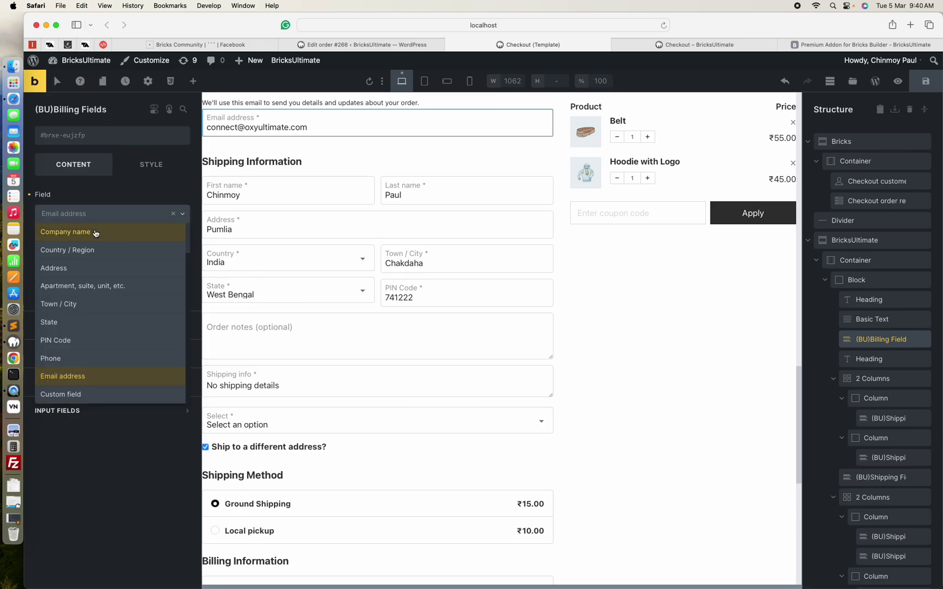
{"action": "scroll", "coordinate": [96, 234], "scroll_direction": "up", "scroll_amount": 2}
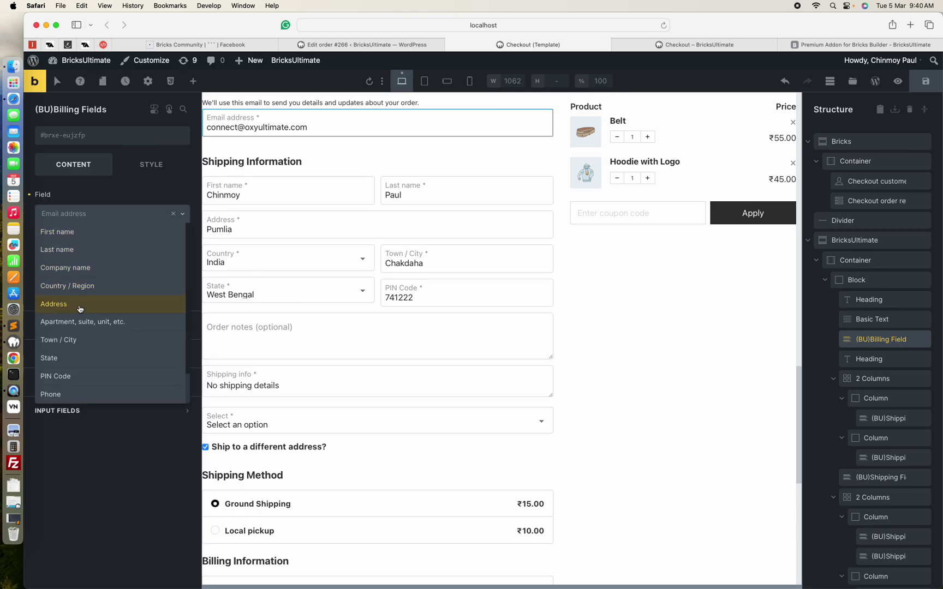
{"action": "scroll", "coordinate": [81, 307], "scroll_direction": "down", "scroll_amount": 2}
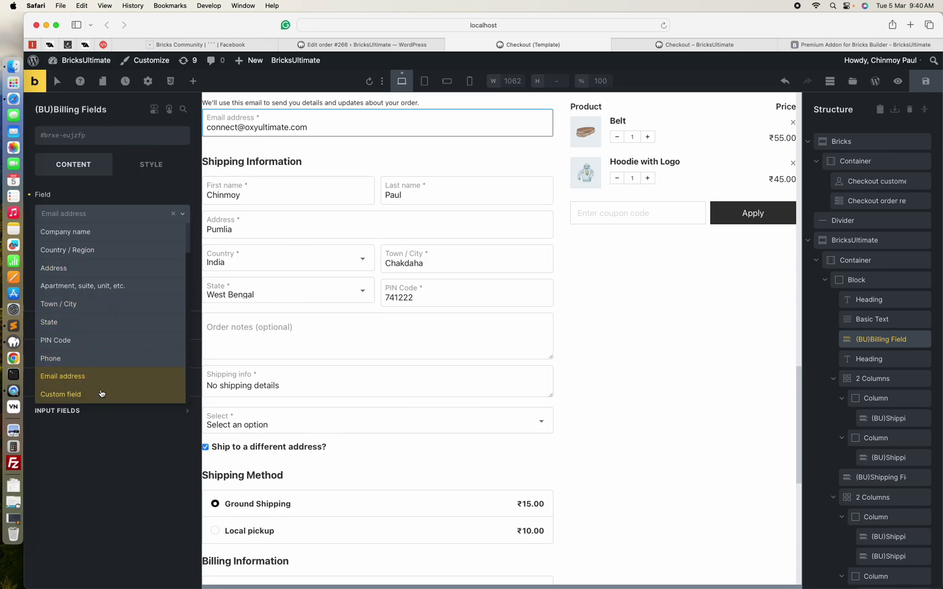
{"action": "left_click", "coordinate": [115, 193]}
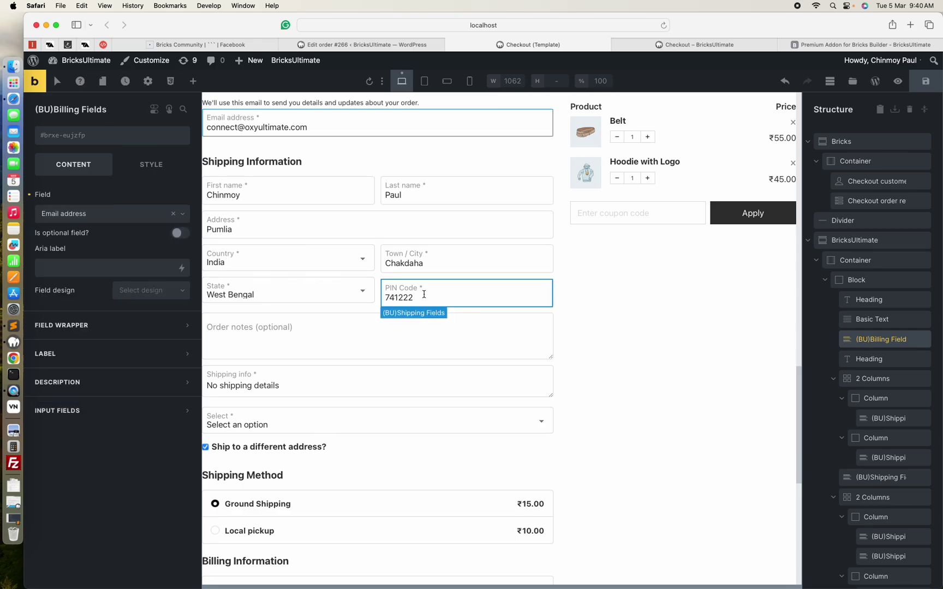
{"action": "scroll", "coordinate": [424, 295], "scroll_direction": "down", "scroll_amount": 5}
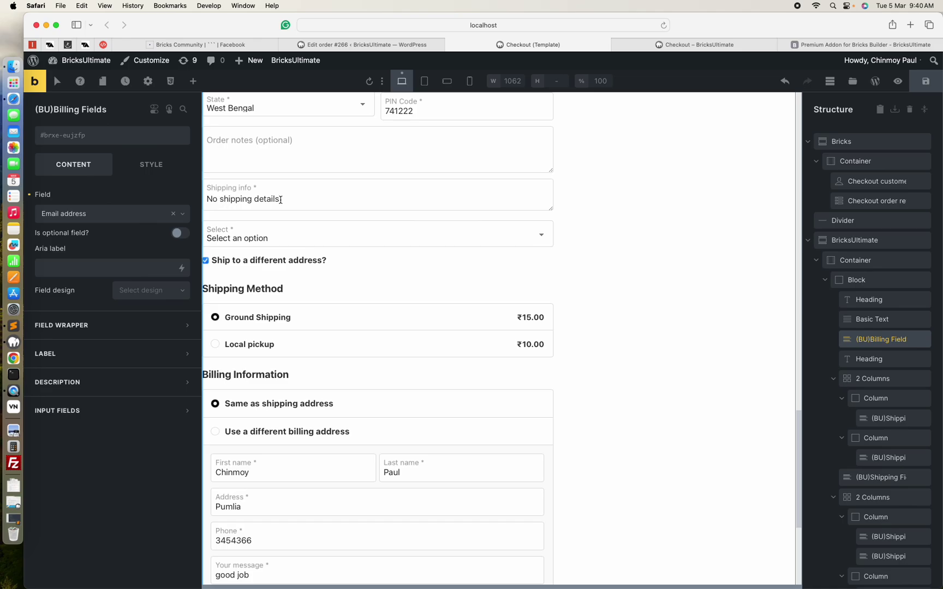
Select the Shipping info textarea, then the Colors radio billing field
{"action": "left_click", "coordinate": [232, 198]}
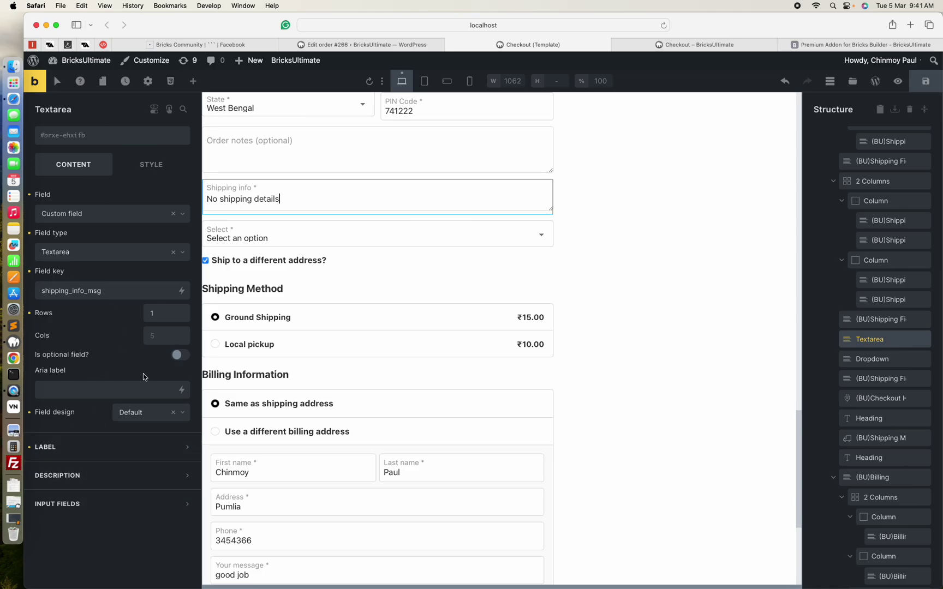
{"action": "scroll", "coordinate": [547, 387], "scroll_direction": "down", "scroll_amount": 5}
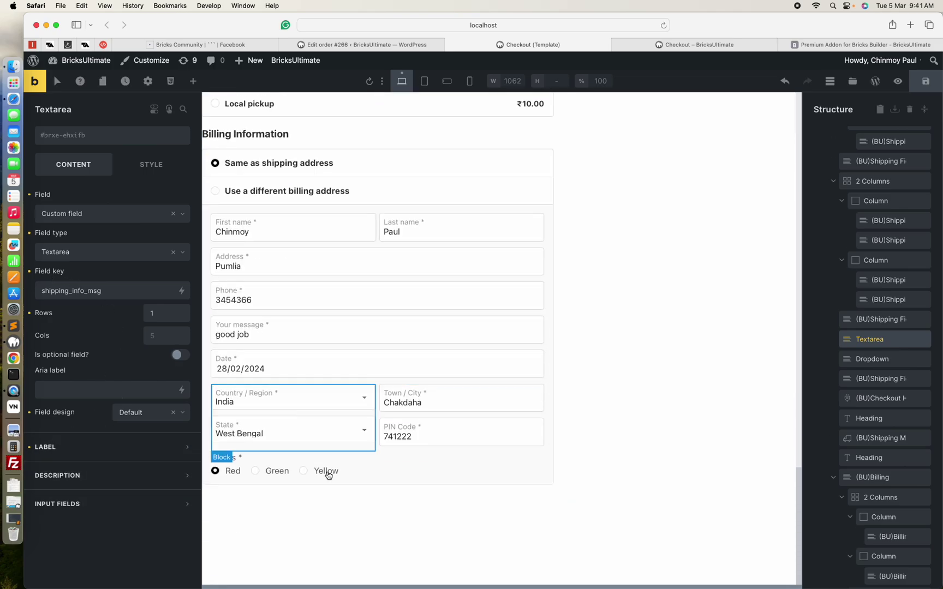
{"action": "left_click", "coordinate": [255, 457]}
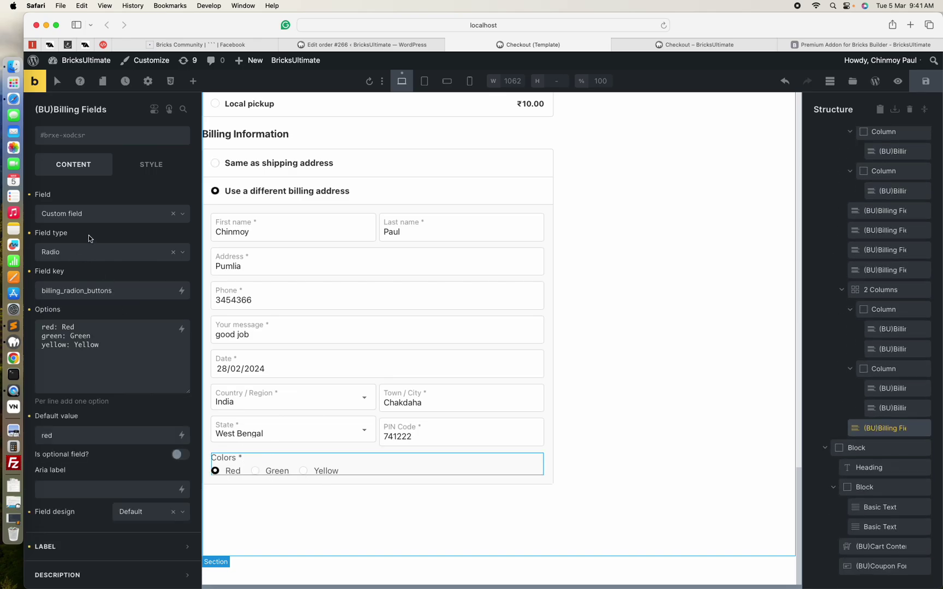
Browse field types and keep Radio for billing_radion_buttons with Red/Green/Yellow options
{"action": "left_click", "coordinate": [83, 252]}
{"action": "scroll", "coordinate": [117, 338], "scroll_direction": "up", "scroll_amount": 3}
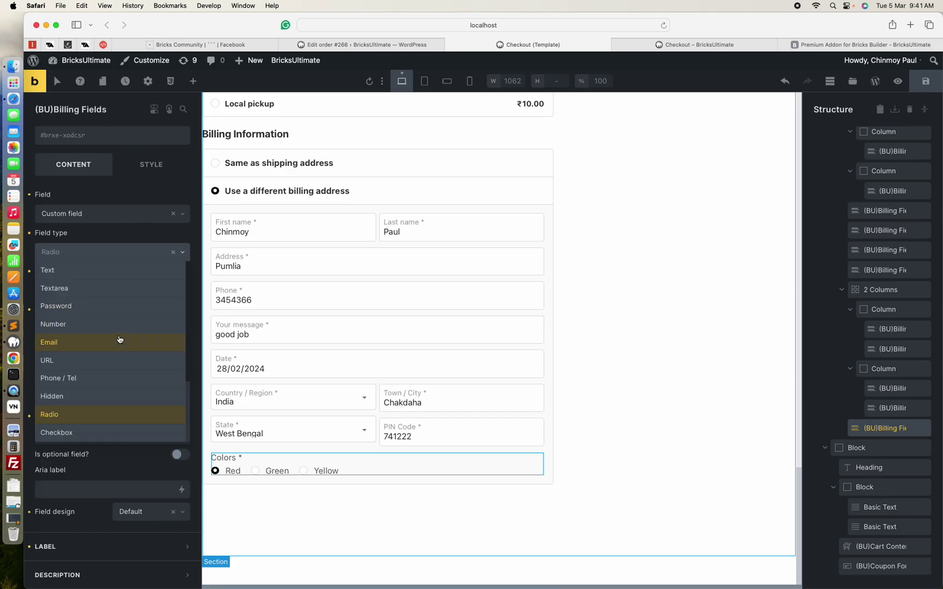
{"action": "scroll", "coordinate": [74, 292], "scroll_direction": "down", "scroll_amount": 5}
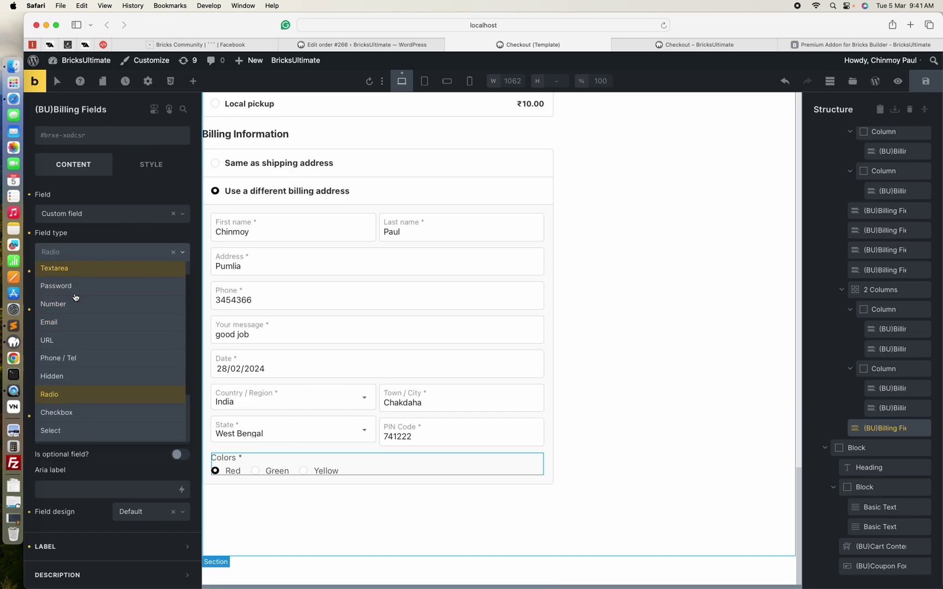
{"action": "left_click", "coordinate": [104, 225]}
{"action": "scroll", "coordinate": [440, 378], "scroll_direction": "up", "scroll_amount": 7}
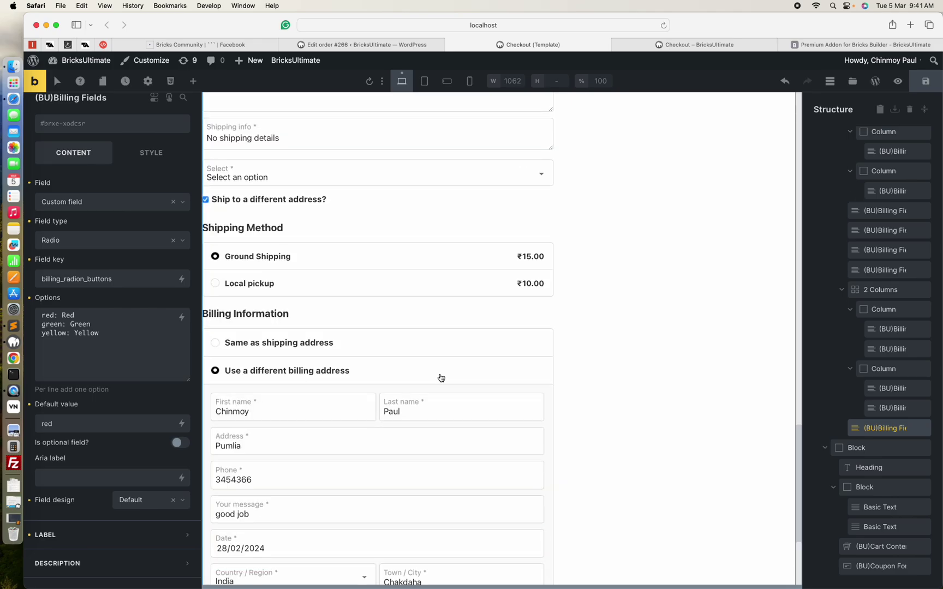
{"action": "scroll", "coordinate": [440, 378], "scroll_direction": "up", "scroll_amount": 2}
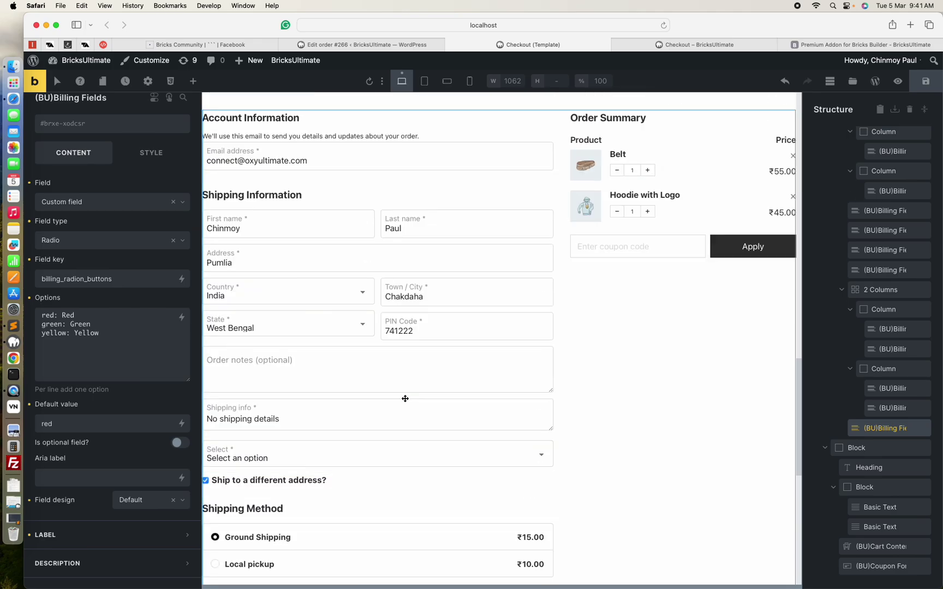
{"action": "scroll", "coordinate": [378, 251], "scroll_direction": "up", "scroll_amount": 2}
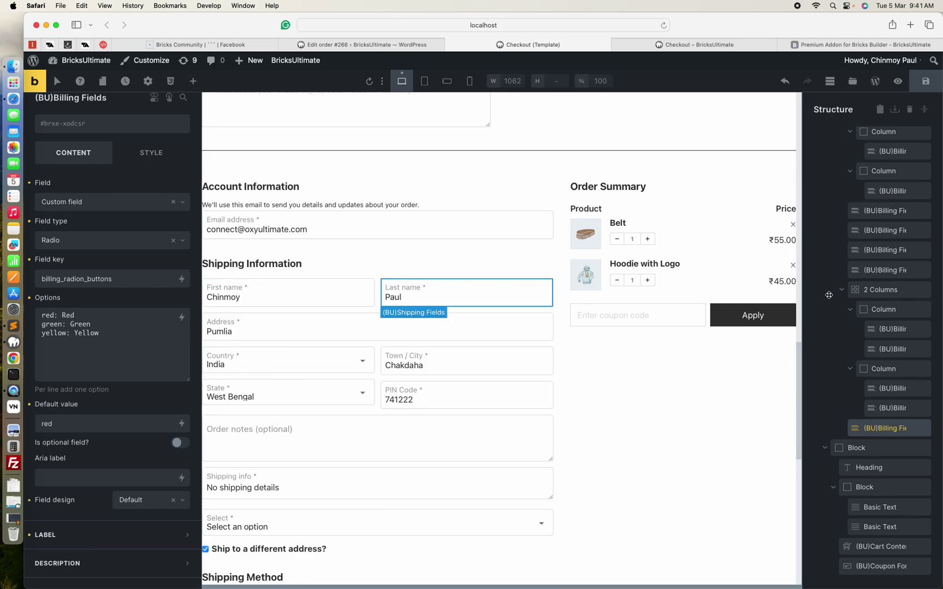
{"action": "scroll", "coordinate": [841, 299], "scroll_direction": "up", "scroll_amount": 5}
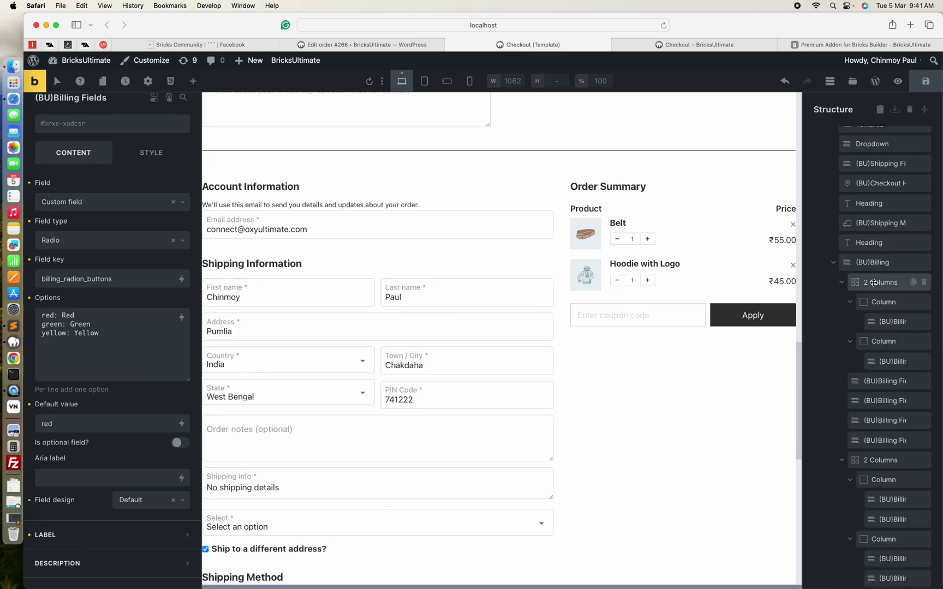
{"action": "left_click", "coordinate": [873, 283]}
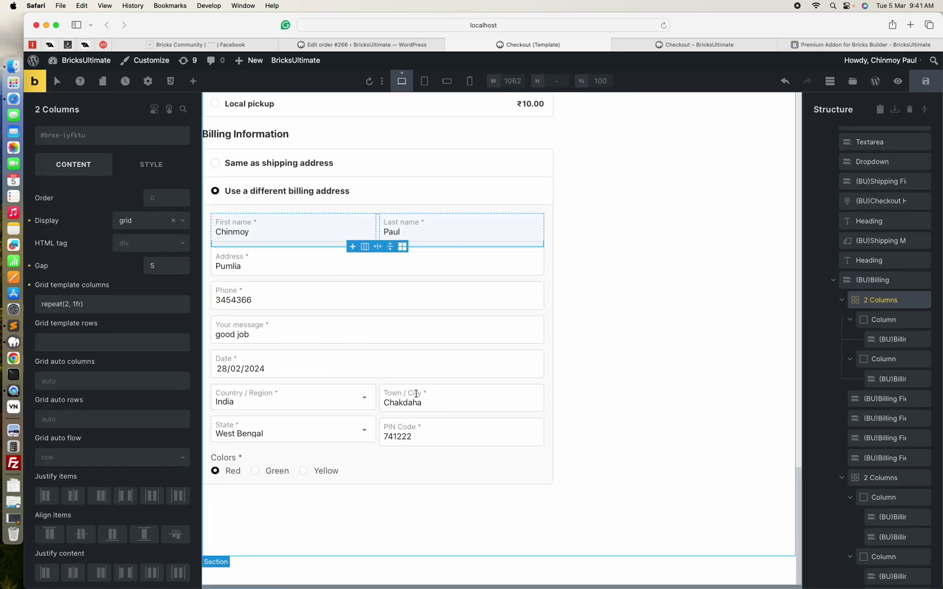
{"action": "scroll", "coordinate": [425, 386], "scroll_direction": "up", "scroll_amount": 10}
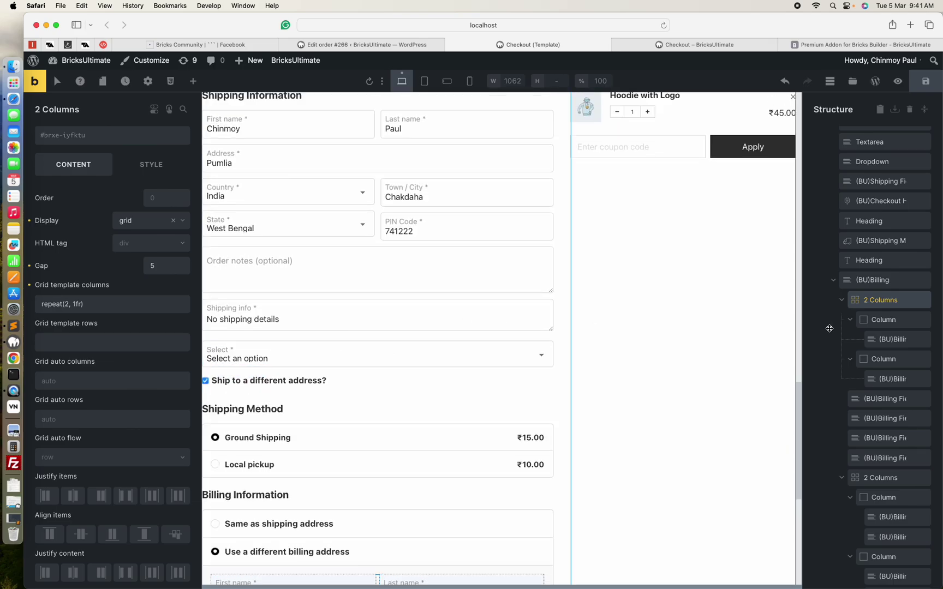
{"action": "left_click", "coordinate": [895, 338]}
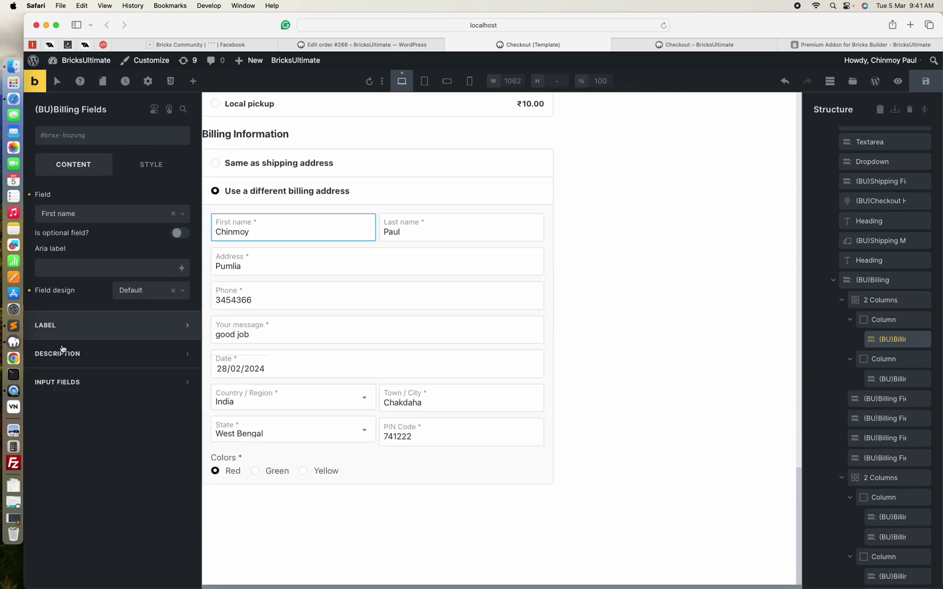
{"action": "left_click", "coordinate": [83, 385]}
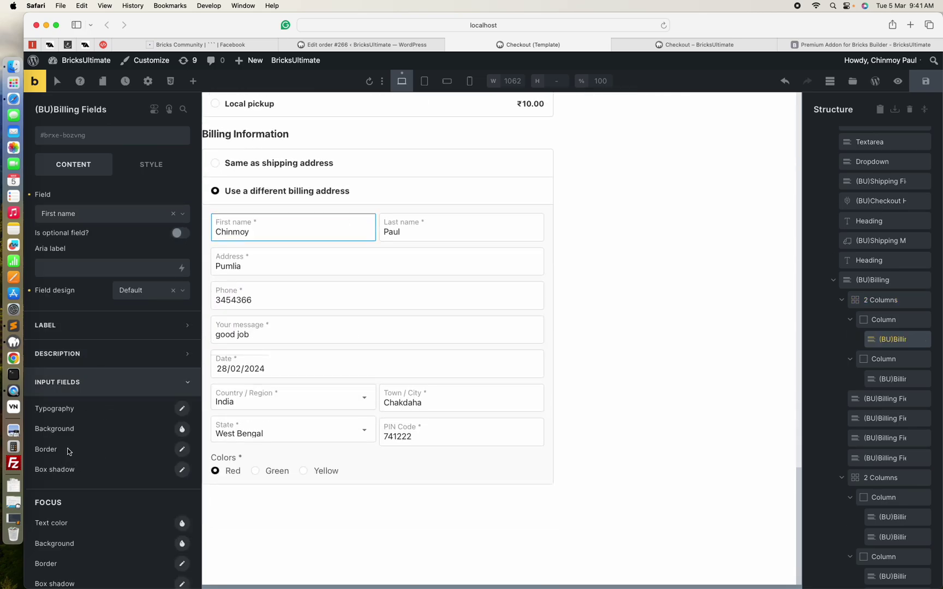
{"action": "scroll", "coordinate": [68, 450], "scroll_direction": "down", "scroll_amount": 2}
{"action": "scroll", "coordinate": [68, 450], "scroll_direction": "up", "scroll_amount": 2}
{"action": "left_click", "coordinate": [95, 392]}
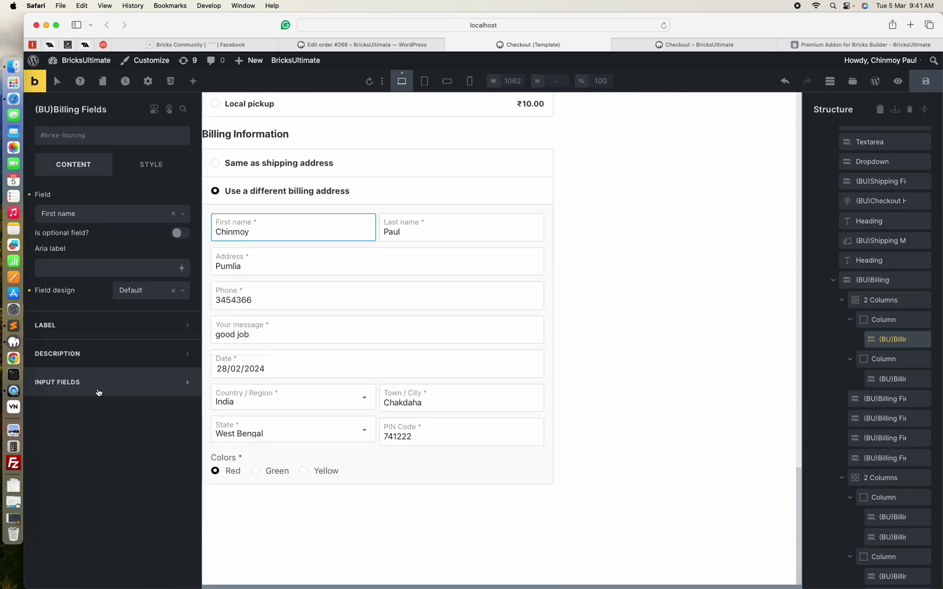
{"action": "scroll", "coordinate": [444, 402], "scroll_direction": "up", "scroll_amount": 6}
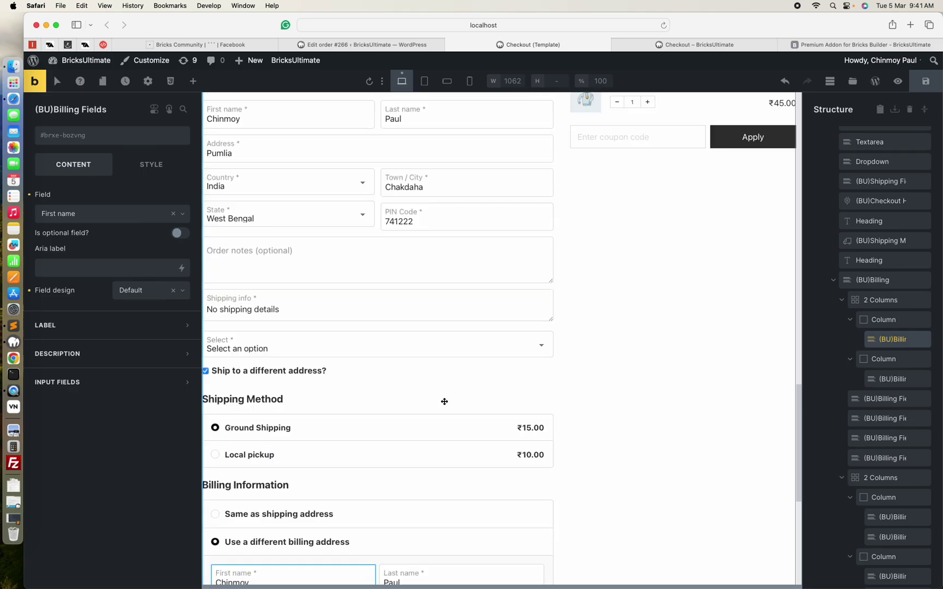
{"action": "scroll", "coordinate": [444, 401], "scroll_direction": "down", "scroll_amount": 3}
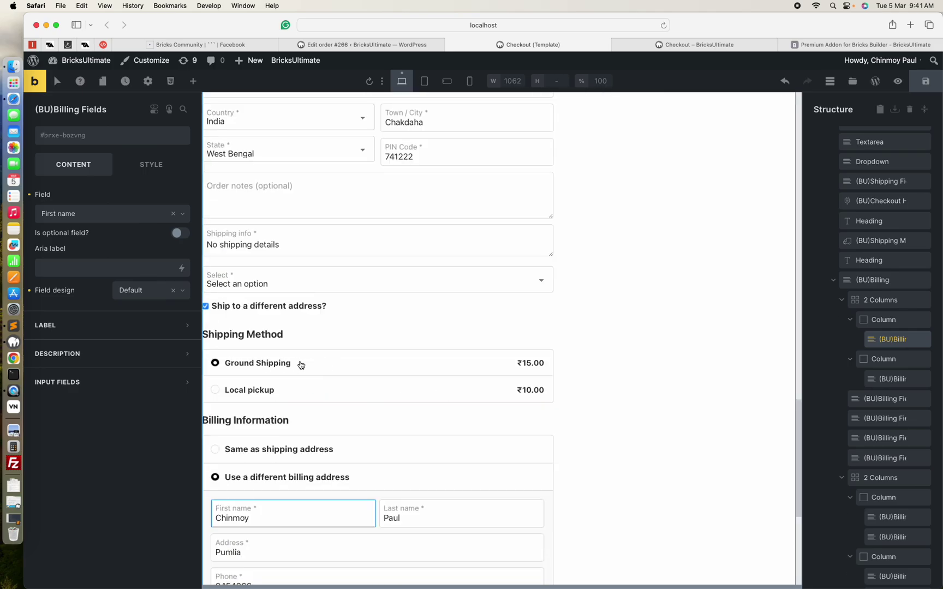
{"action": "left_click", "coordinate": [340, 349]}
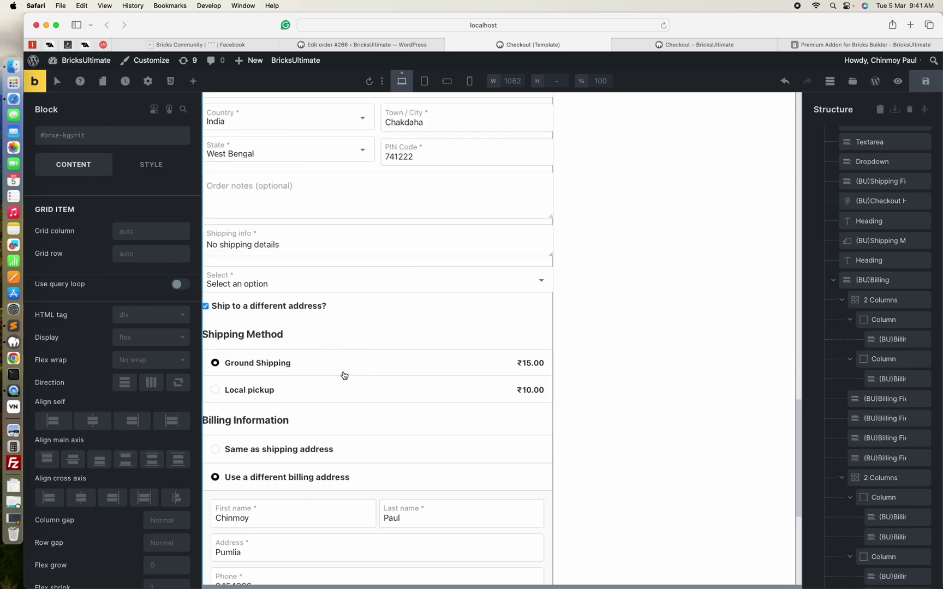
Select the shipping methods and surrounding block, then choose Same as shipping address
{"action": "left_click", "coordinate": [351, 359]}
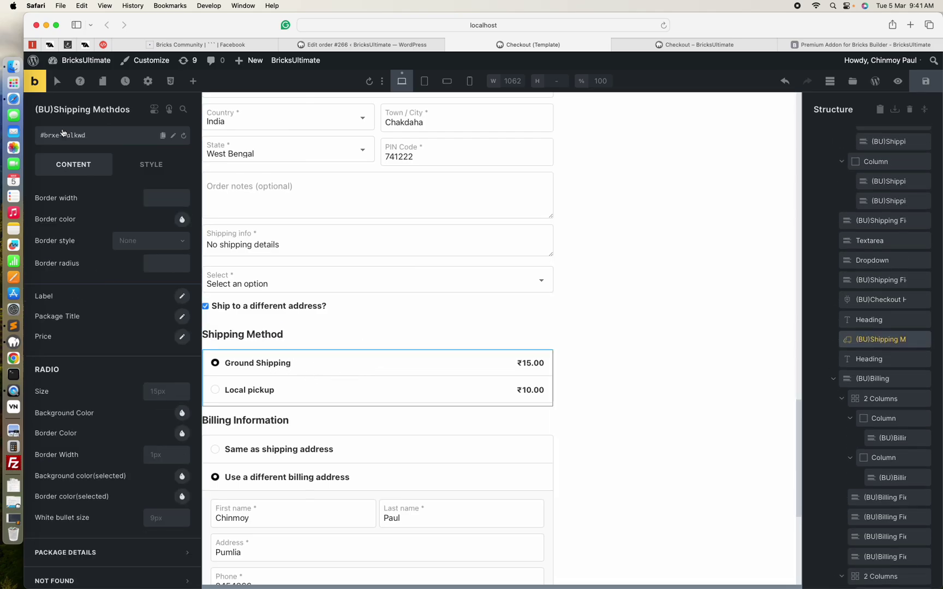
{"action": "scroll", "coordinate": [141, 297], "scroll_direction": "down", "scroll_amount": 1}
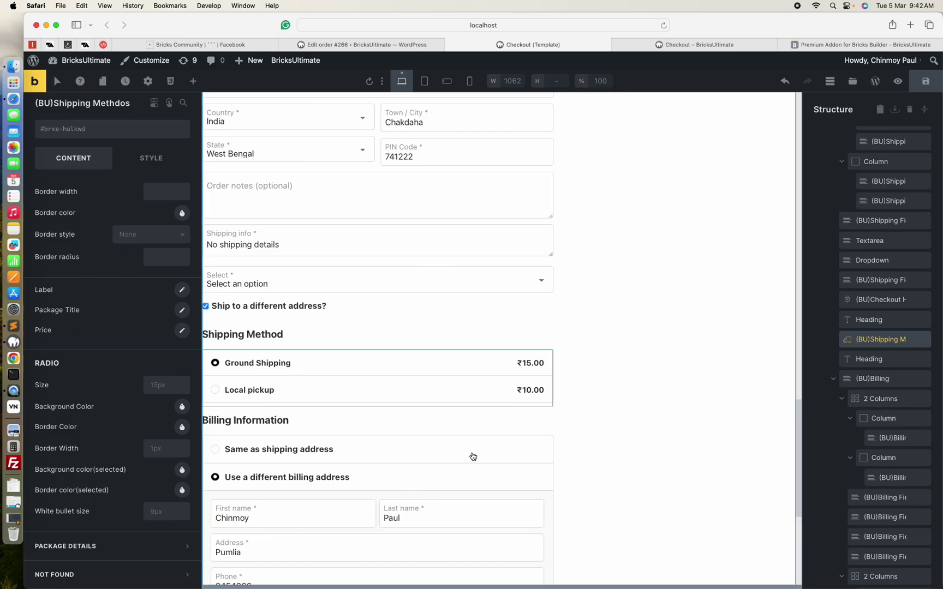
{"action": "scroll", "coordinate": [472, 452], "scroll_direction": "down", "scroll_amount": 3}
{"action": "left_click", "coordinate": [309, 336]}
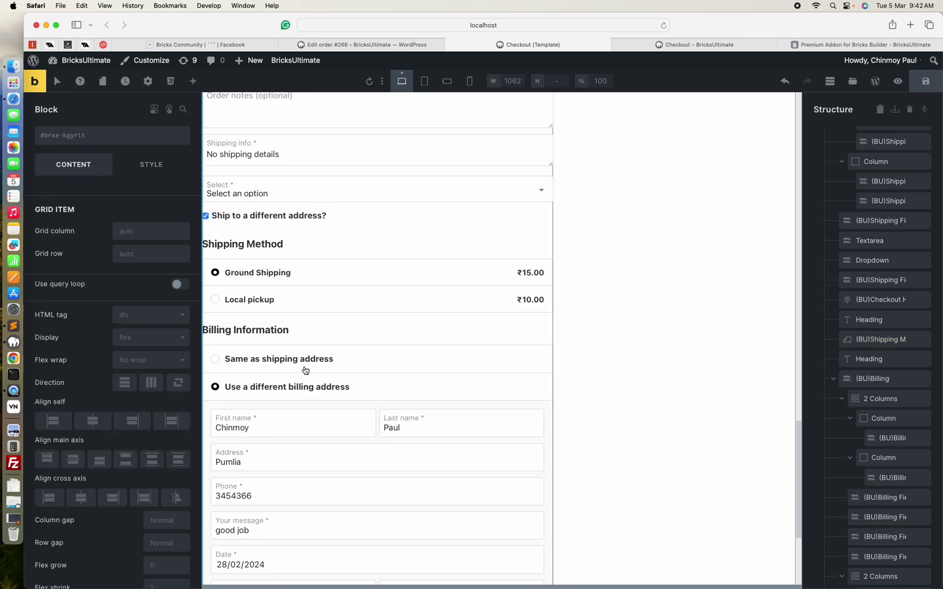
{"action": "left_click", "coordinate": [363, 356]}
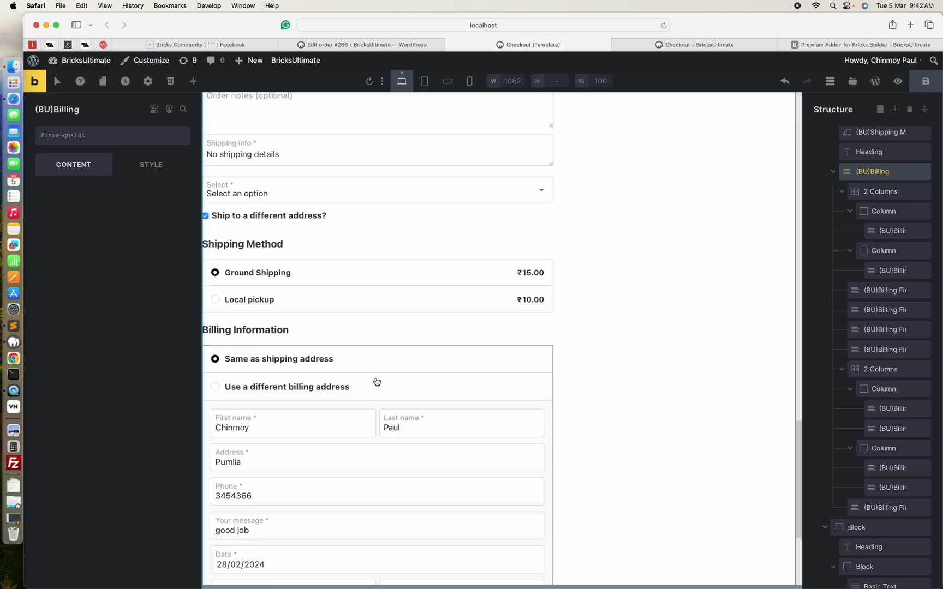
Collapse the billing 2 Columns group and select the required billing Address field
{"action": "scroll", "coordinate": [376, 382], "scroll_direction": "down", "scroll_amount": 3}
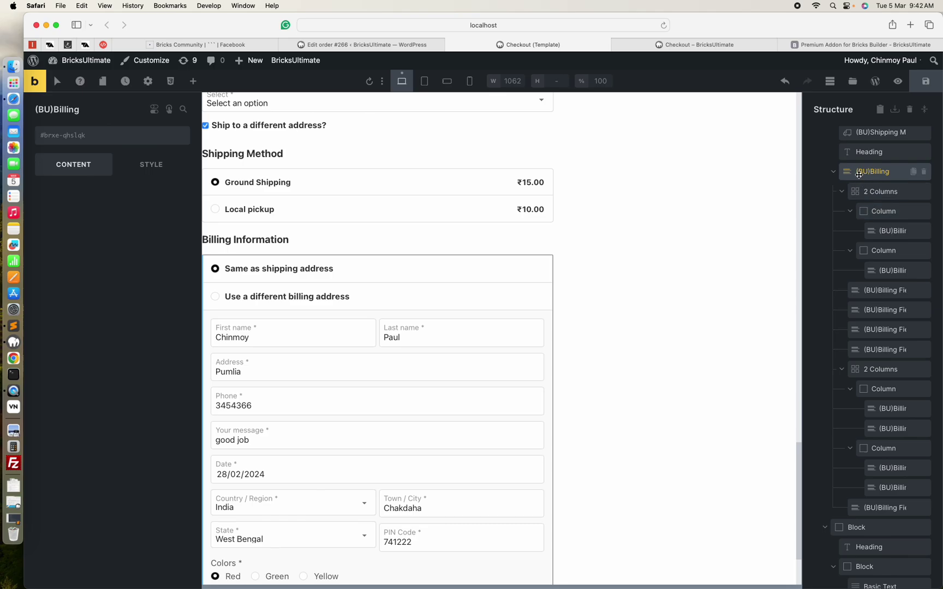
{"action": "left_click", "coordinate": [873, 191]}
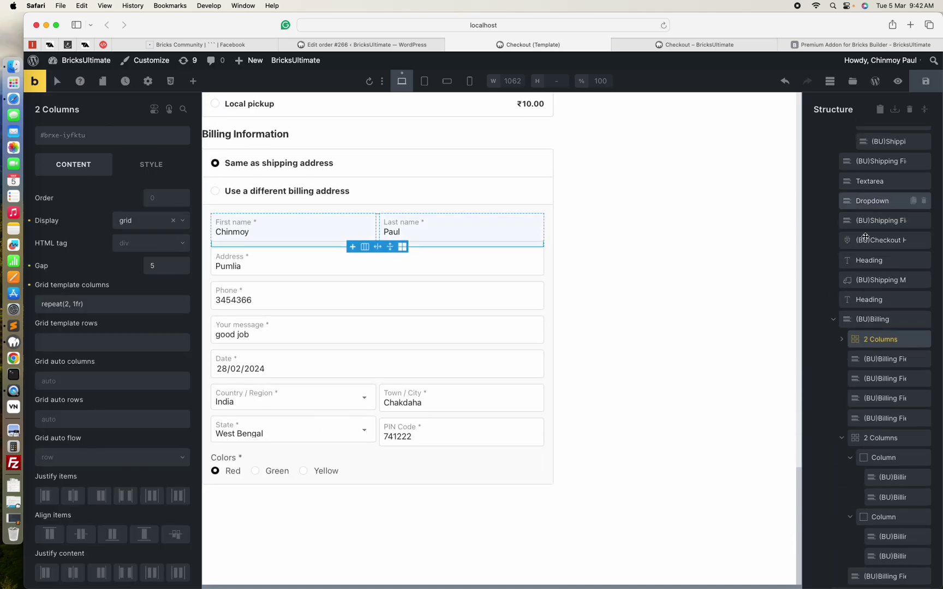
{"action": "left_click", "coordinate": [875, 359]}
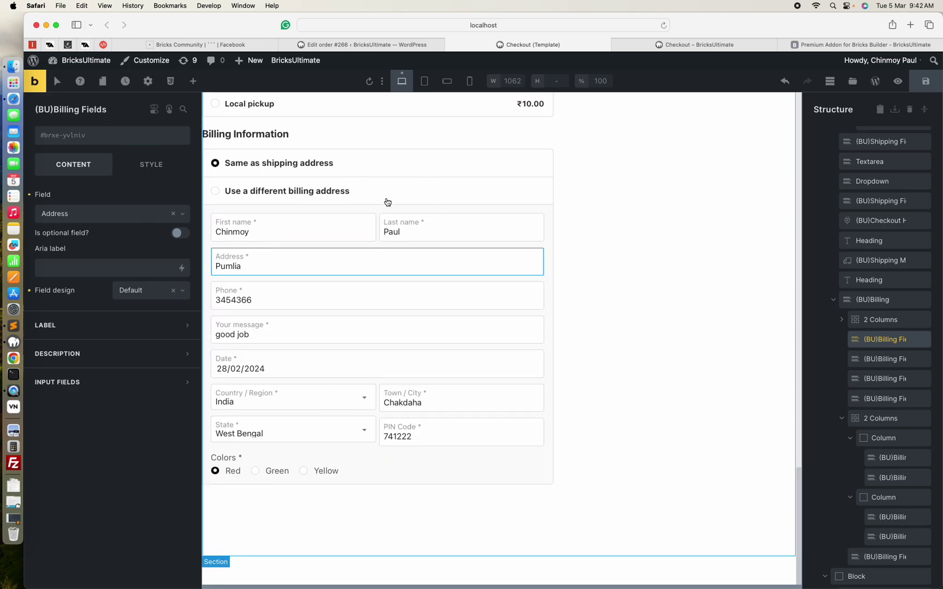
{"action": "scroll", "coordinate": [398, 191], "scroll_direction": "up", "scroll_amount": 1}
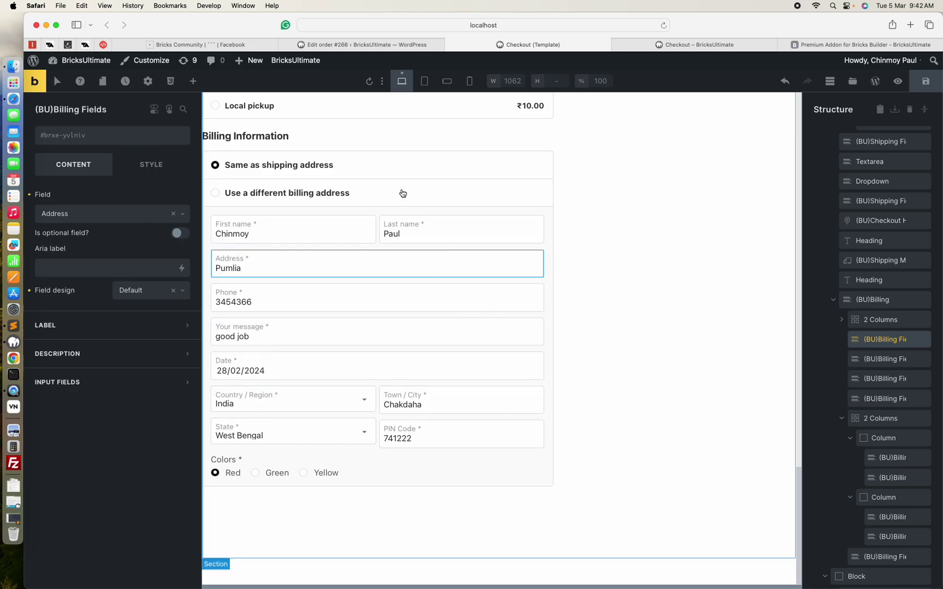
{"action": "scroll", "coordinate": [425, 270], "scroll_direction": "up", "scroll_amount": 10}
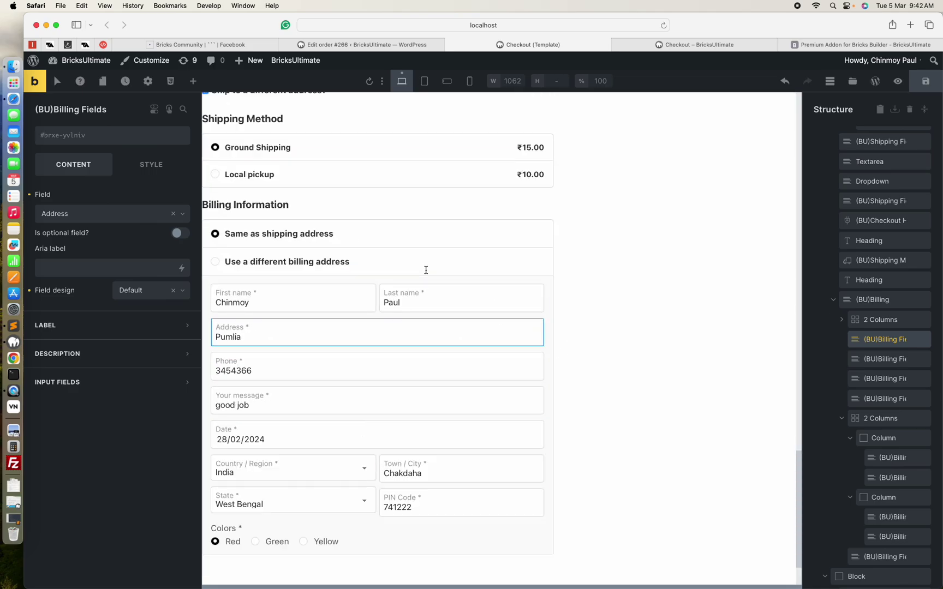
{"action": "scroll", "coordinate": [426, 270], "scroll_direction": "up", "scroll_amount": 10}
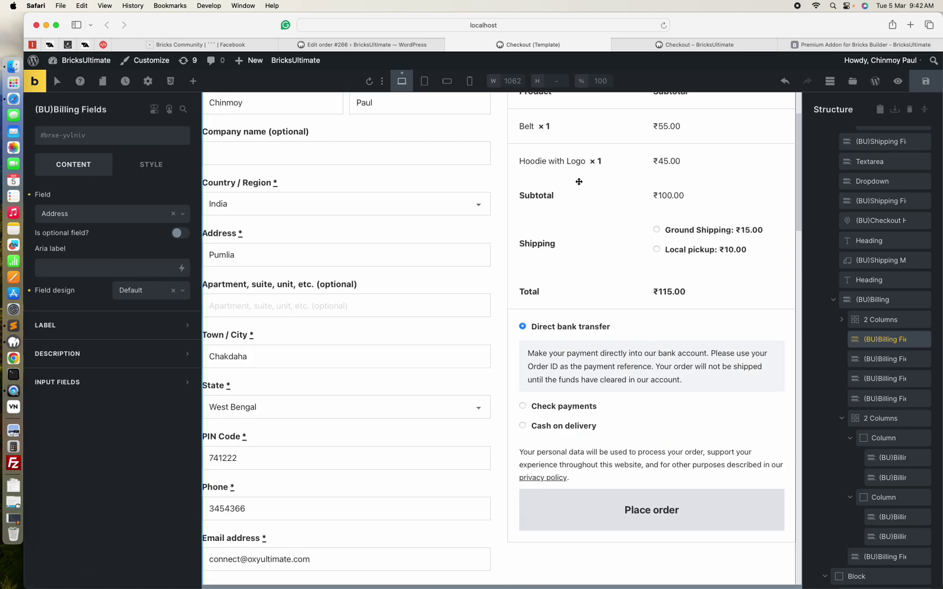
Select the cart items, then the coupon form beneath them (60% 1fr columns, 8px gap)
{"action": "scroll", "coordinate": [565, 328], "scroll_direction": "up", "scroll_amount": 2}
{"action": "scroll", "coordinate": [581, 349], "scroll_direction": "down", "scroll_amount": 10}
{"action": "scroll", "coordinate": [582, 349], "scroll_direction": "down", "scroll_amount": 10}
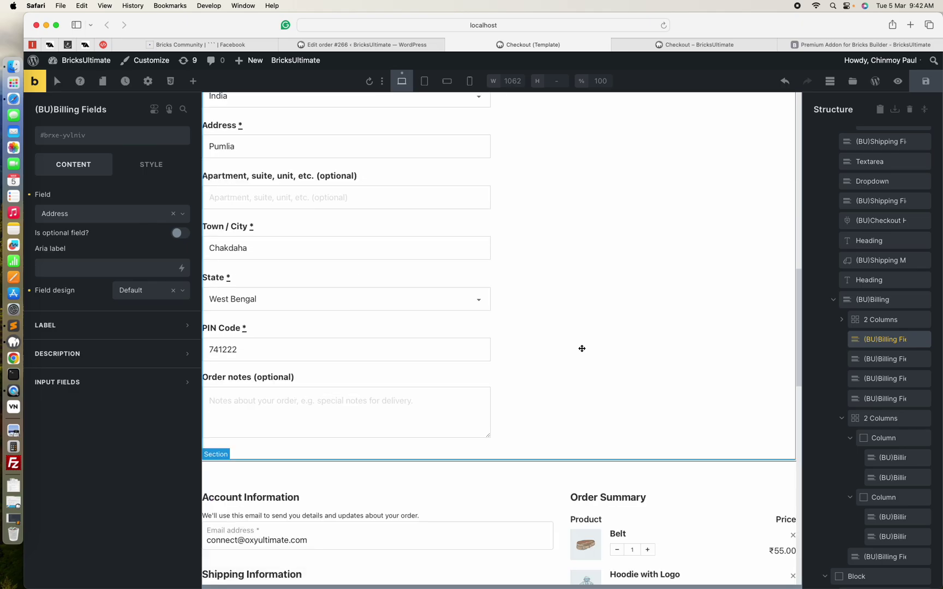
{"action": "scroll", "coordinate": [581, 349], "scroll_direction": "up", "scroll_amount": 15}
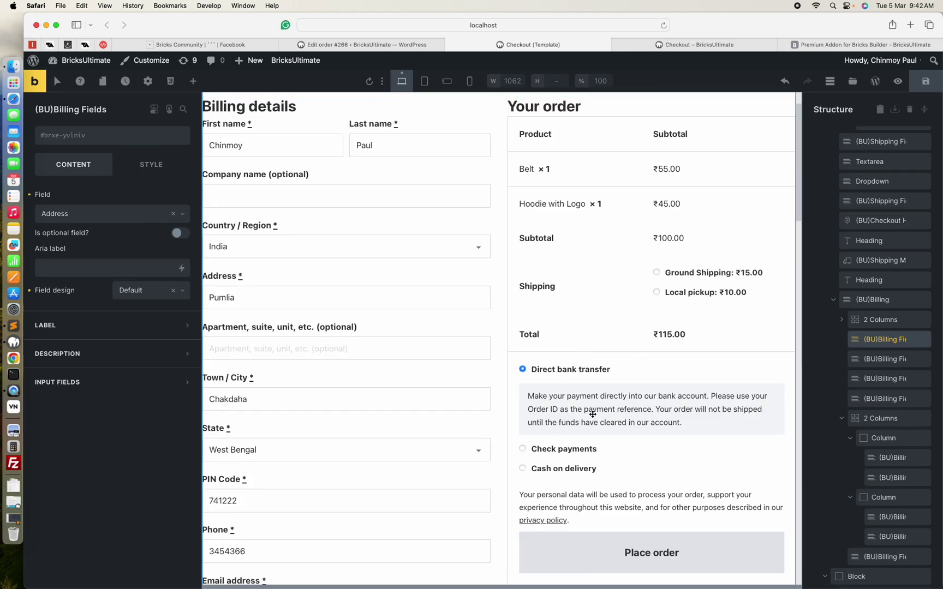
{"action": "scroll", "coordinate": [593, 415], "scroll_direction": "down", "scroll_amount": 20}
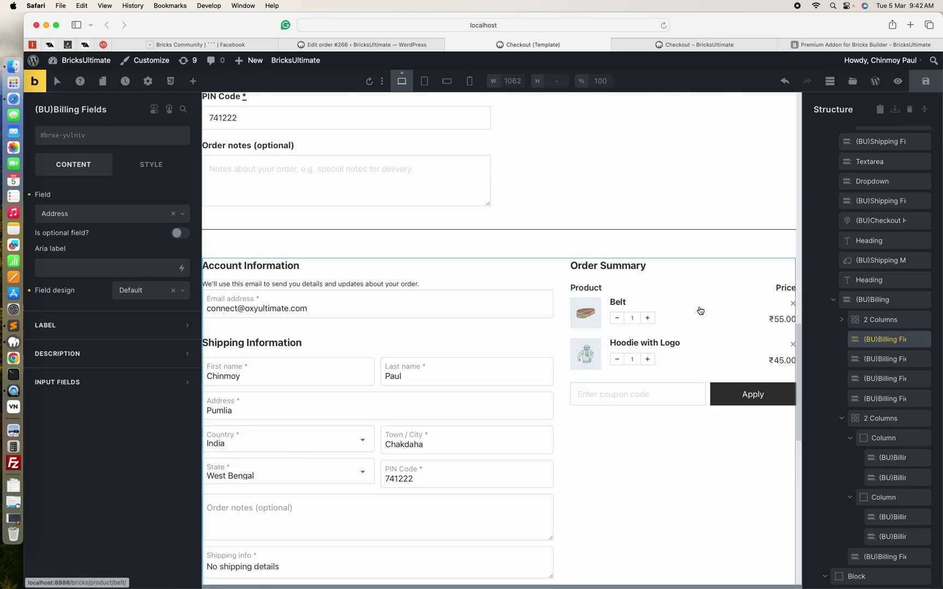
{"action": "left_click", "coordinate": [673, 326]}
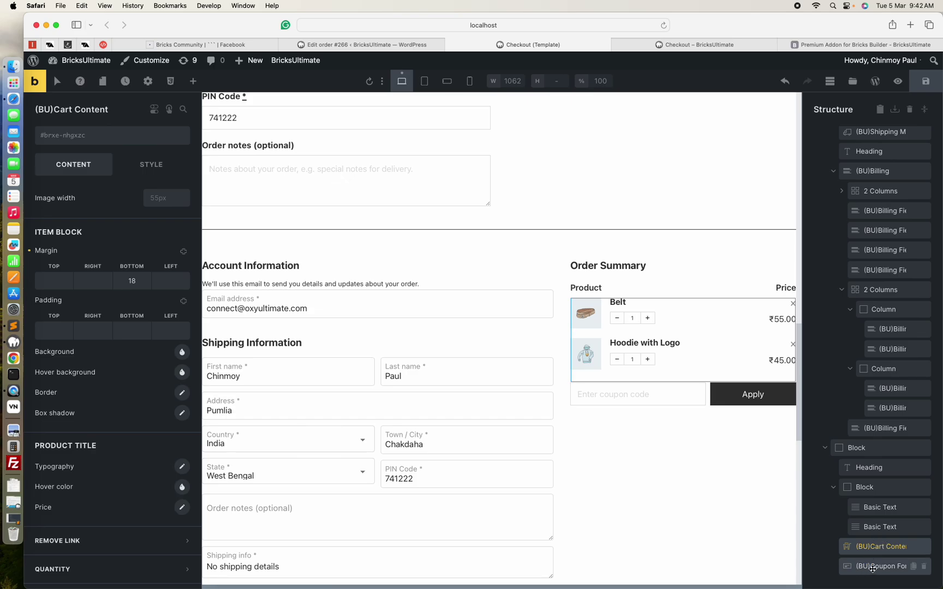
{"action": "left_click", "coordinate": [873, 567]}
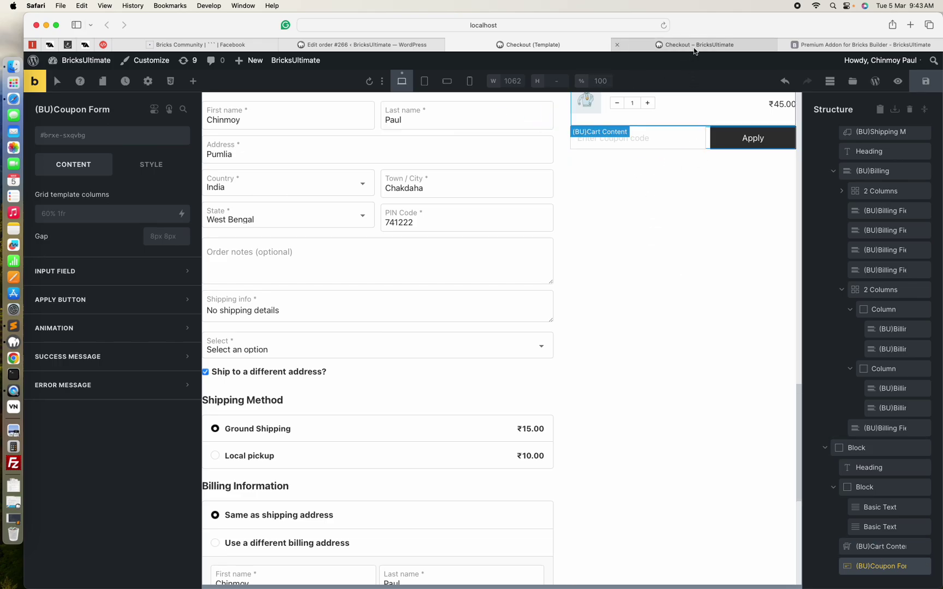
From the order page, jump to BricksUltimate's Misc tab and find the Checkout field-removal options
{"action": "left_click", "coordinate": [339, 46]}
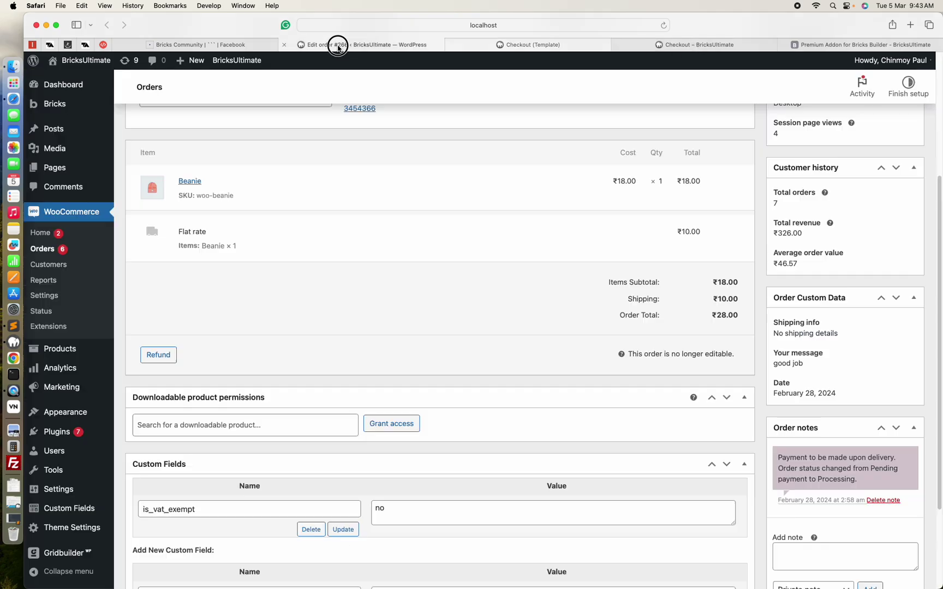
{"action": "mouse_move", "coordinate": [237, 60]}
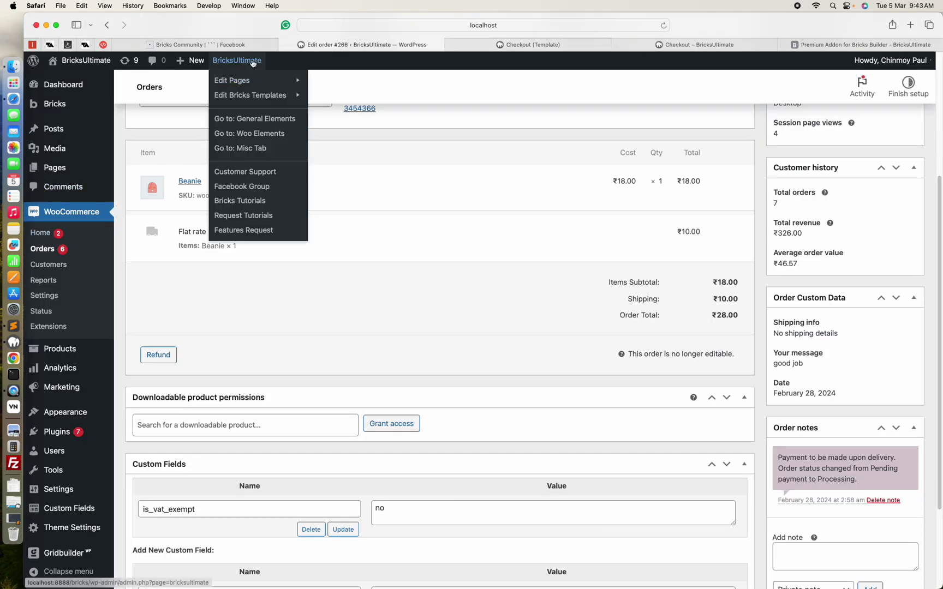
{"action": "left_click", "coordinate": [251, 148]}
{"action": "scroll", "coordinate": [391, 299], "scroll_direction": "down", "scroll_amount": 15}
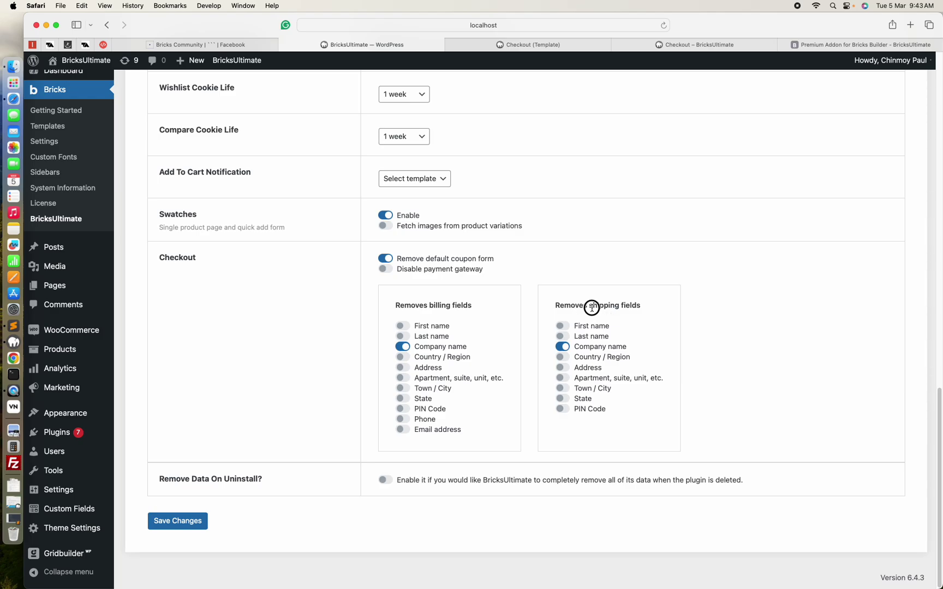
{"action": "left_click_drag", "start_coordinate": [592, 306], "coordinate": [636, 309]}
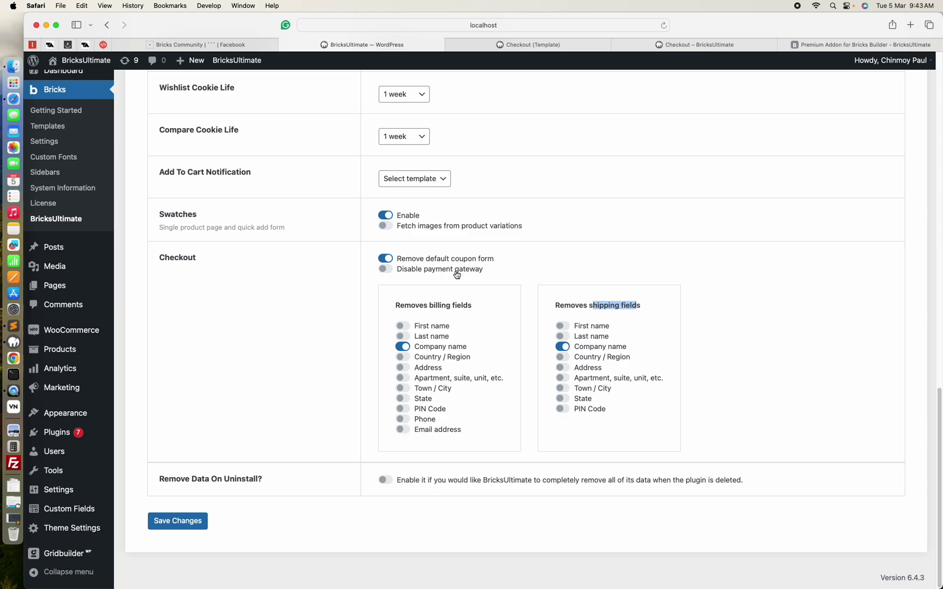
Compare the live checkout, the checkout template and the BricksUltimate settings
{"action": "left_click", "coordinate": [693, 43]}
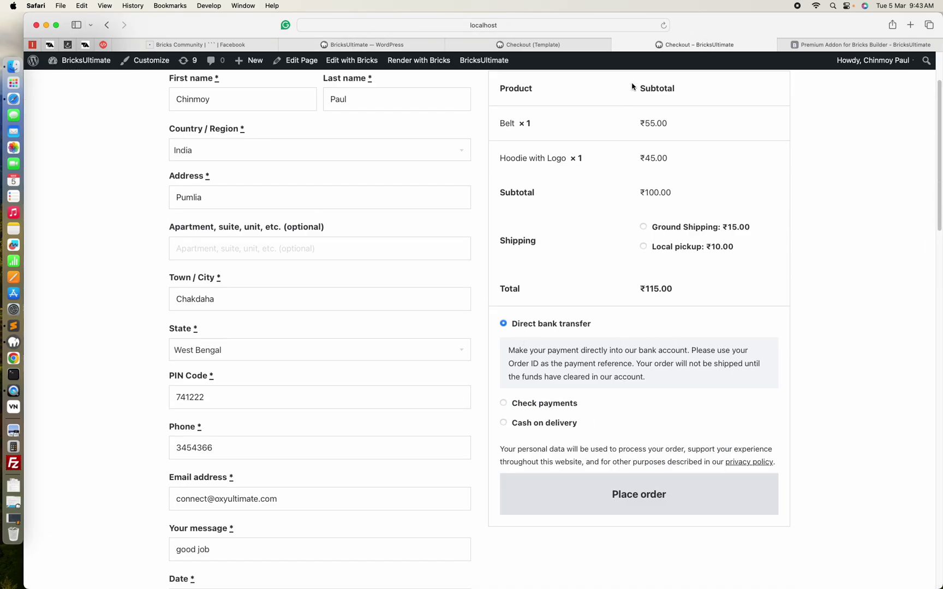
{"action": "scroll", "coordinate": [554, 55], "scroll_direction": "up", "scroll_amount": 3}
{"action": "left_click", "coordinate": [549, 45]}
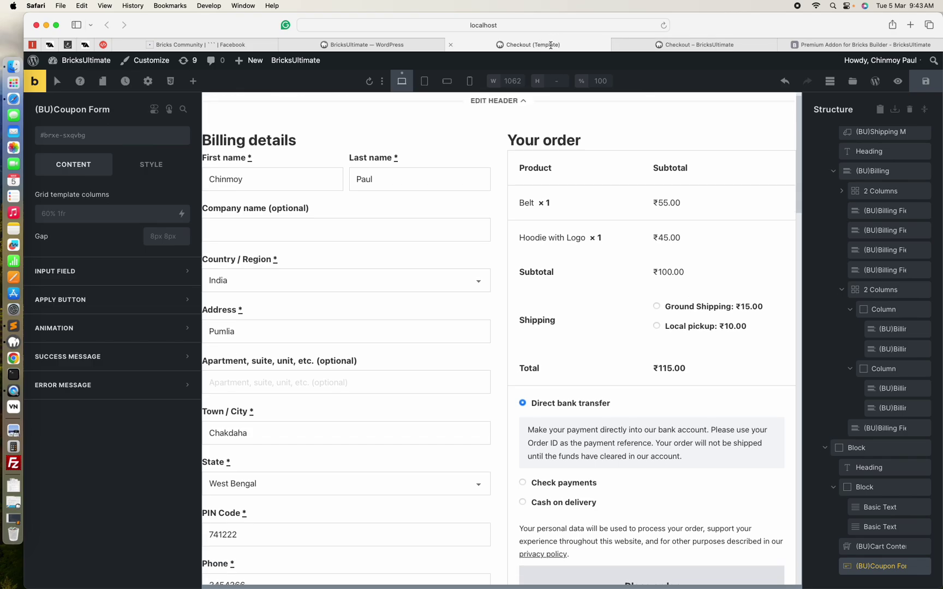
{"action": "left_click", "coordinate": [418, 48]}
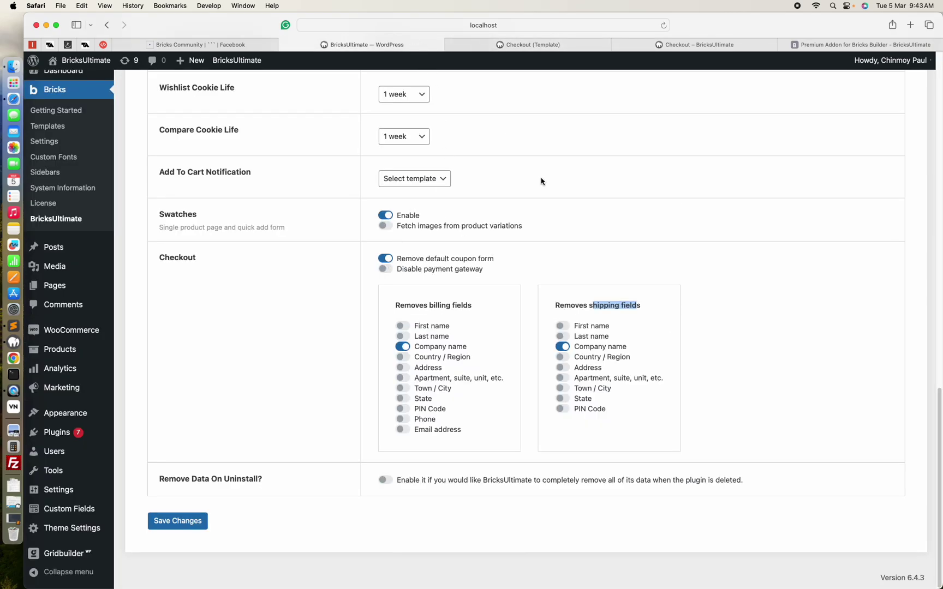
{"action": "left_click", "coordinate": [688, 47]}
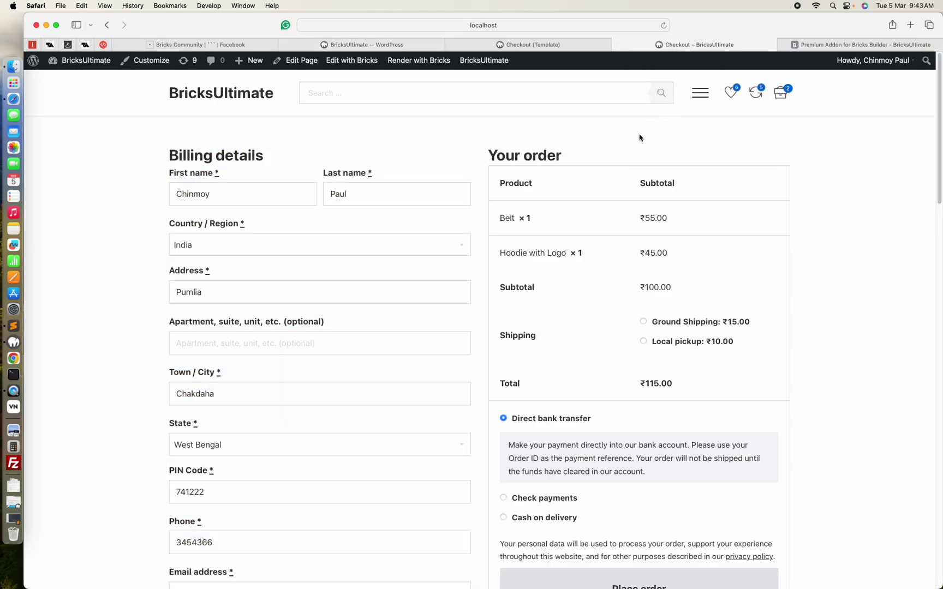
{"action": "left_click", "coordinate": [370, 46]}
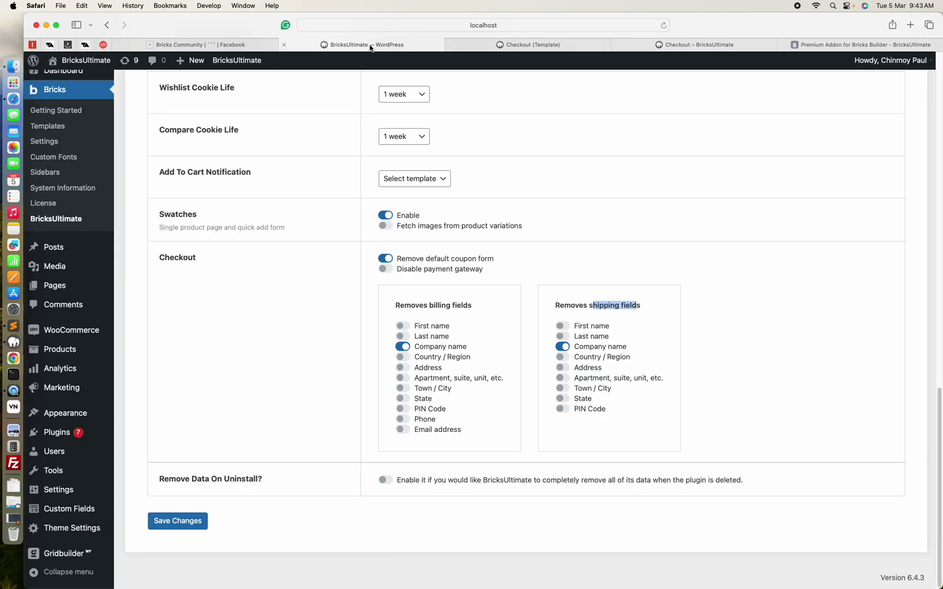
Turn off Remove default coupon form, save, and reload the live checkout page
{"action": "left_click", "coordinate": [382, 260]}
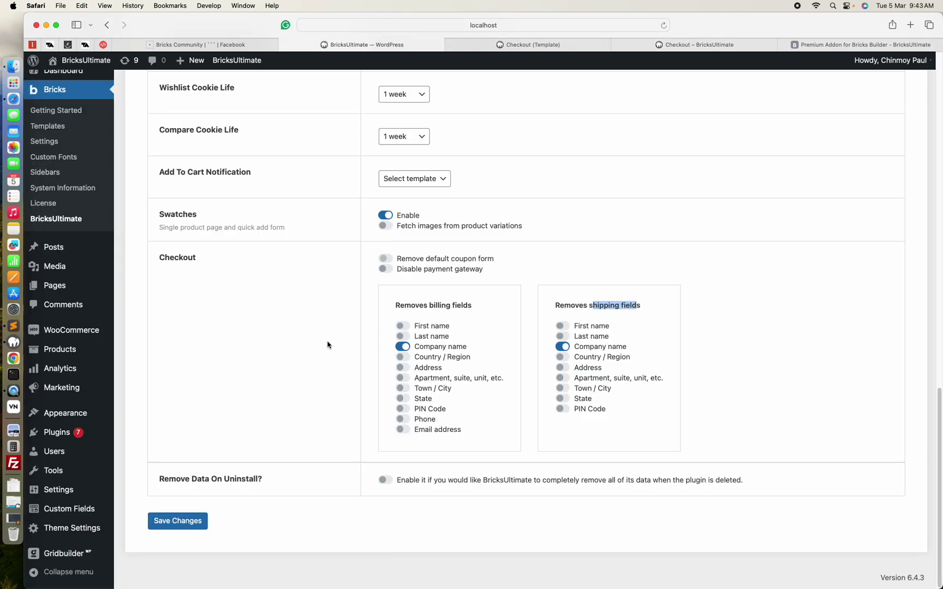
{"action": "left_click", "coordinate": [182, 523]}
{"action": "left_click", "coordinate": [672, 46]}
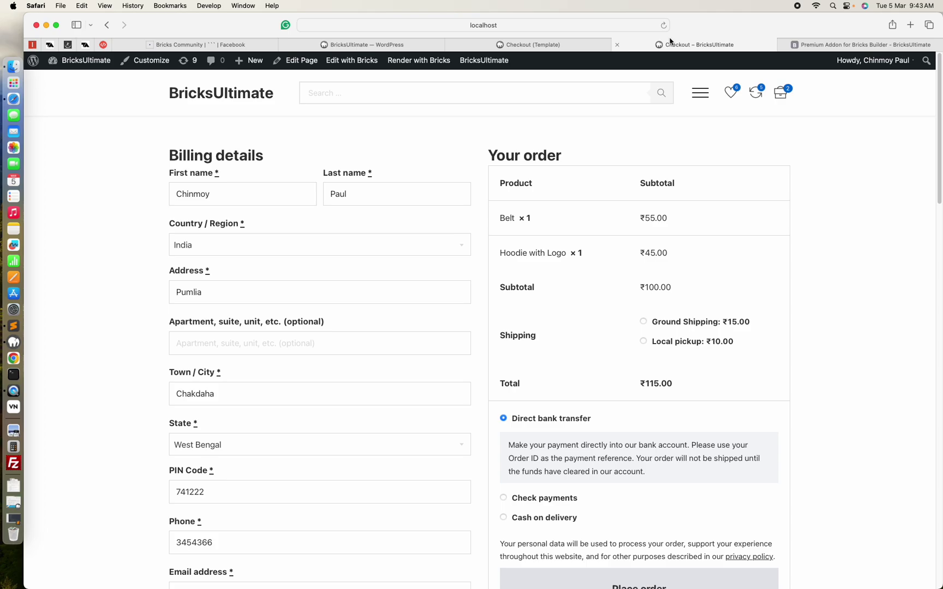
{"action": "left_click", "coordinate": [664, 26]}
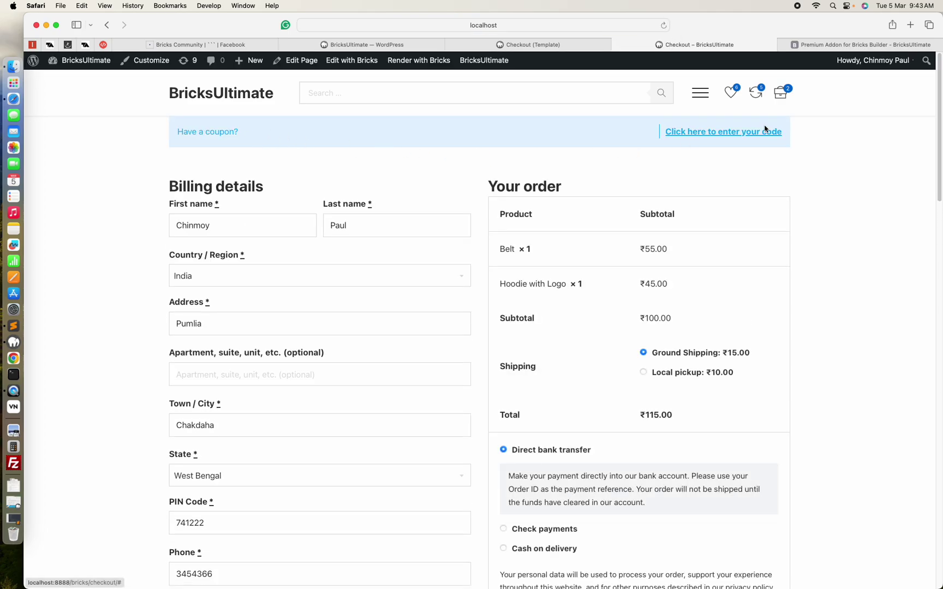
Expand and collapse the default 'Have a coupon?' form
{"action": "left_click", "coordinate": [729, 134]}
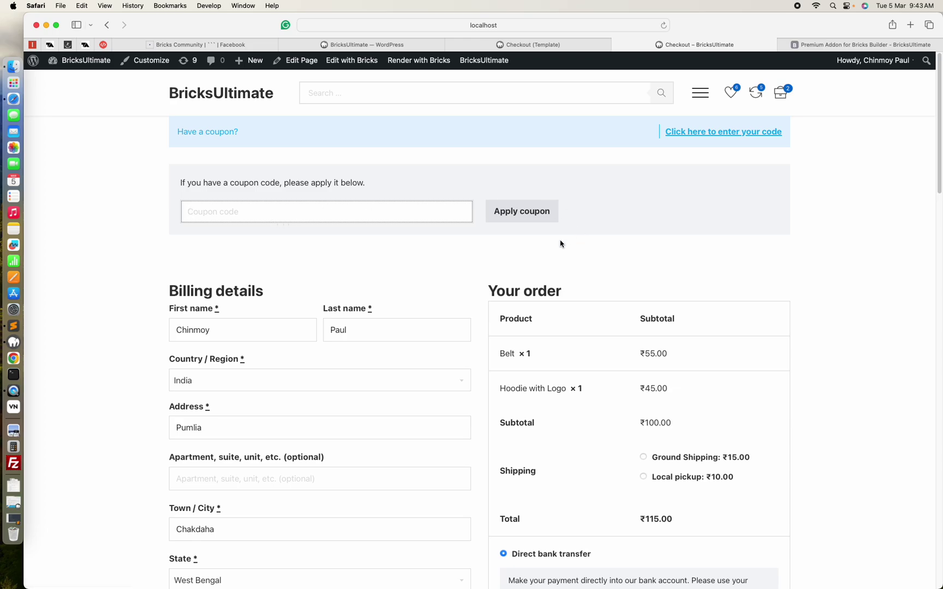
{"action": "left_click", "coordinate": [682, 134]}
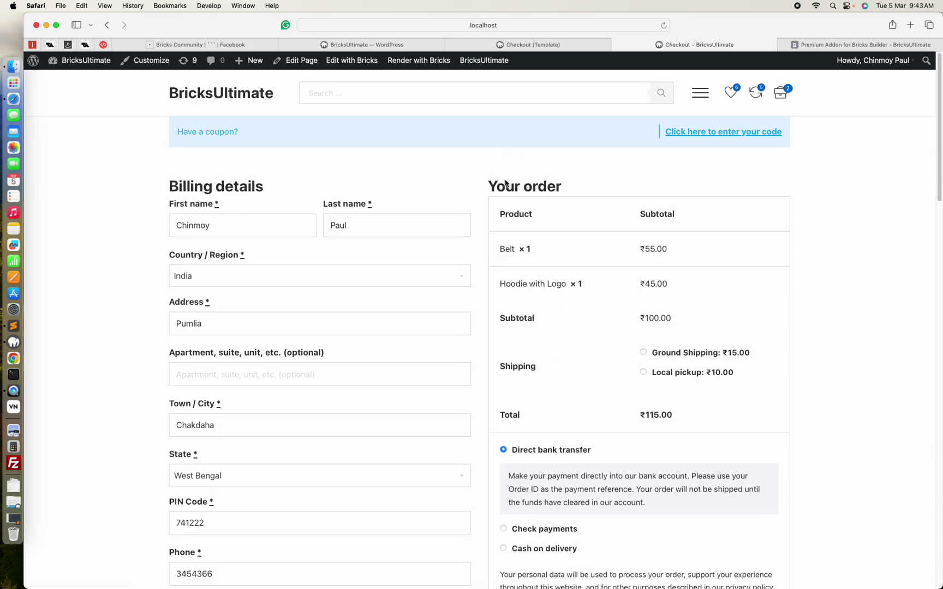
{"action": "scroll", "coordinate": [507, 182], "scroll_direction": "down", "scroll_amount": 6}
{"action": "scroll", "coordinate": [507, 181], "scroll_direction": "down", "scroll_amount": 15}
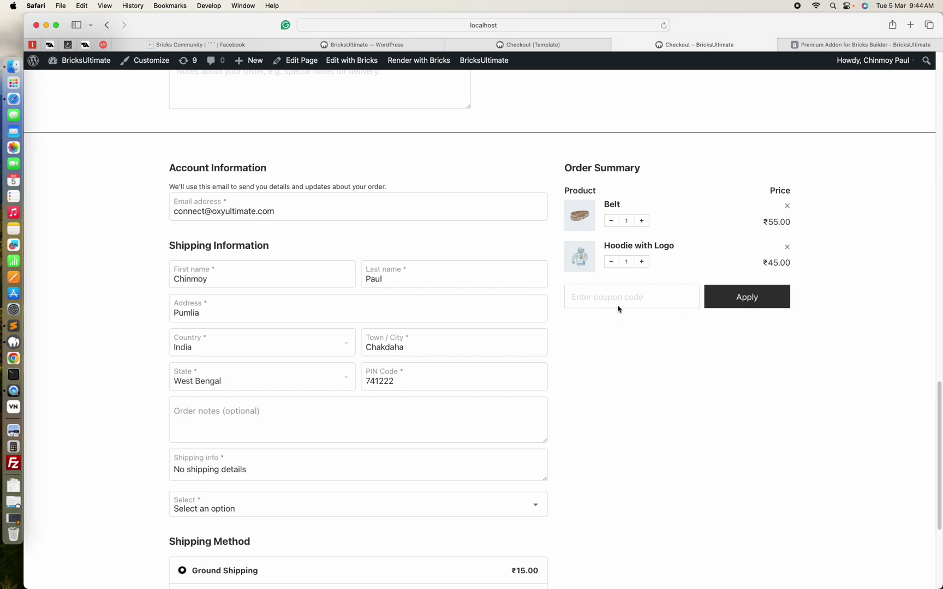
Apply coupon code 'ertert' in the Order Summary, then set Belt's quantity to 2
{"action": "left_click", "coordinate": [655, 302]}
{"action": "type", "text": "ertert"}
{"action": "left_click", "coordinate": [731, 302]}
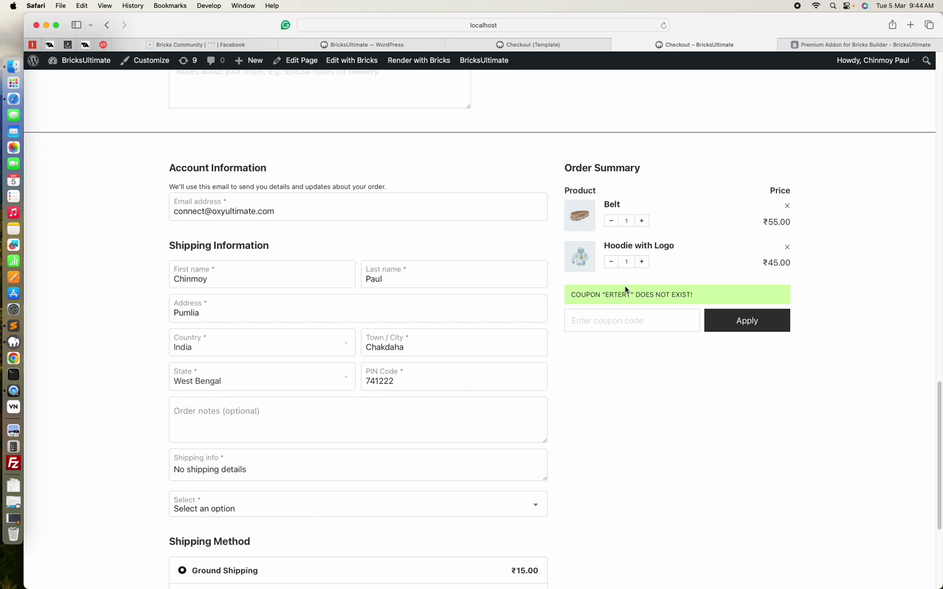
{"action": "left_click", "coordinate": [643, 221]}
{"action": "left_click", "coordinate": [643, 221]}
{"action": "left_click", "coordinate": [614, 221]}
Change the shipping country to Hungary, back to India, and choose Local pickup
{"action": "scroll", "coordinate": [639, 364], "scroll_direction": "down", "scroll_amount": 6}
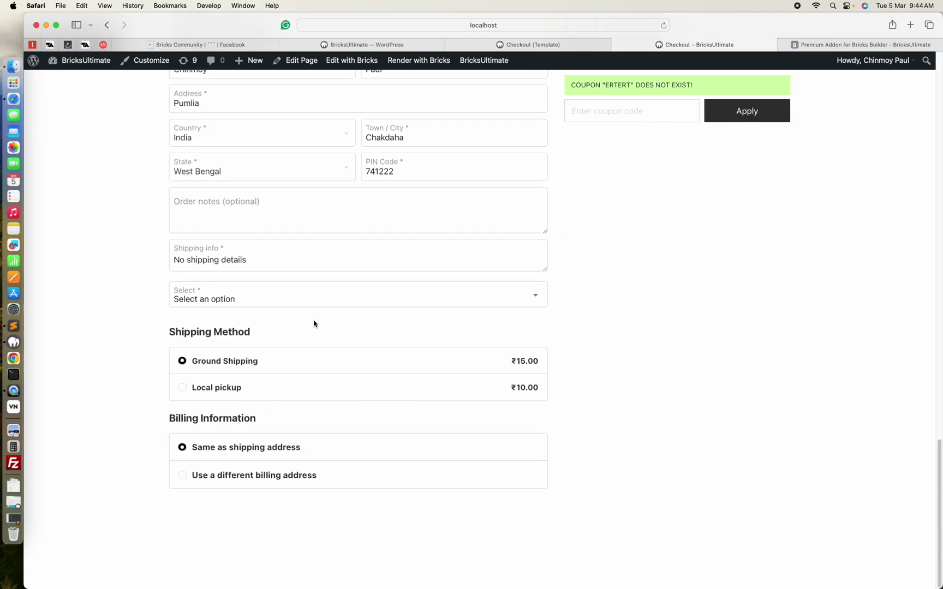
{"action": "left_click", "coordinate": [212, 139]}
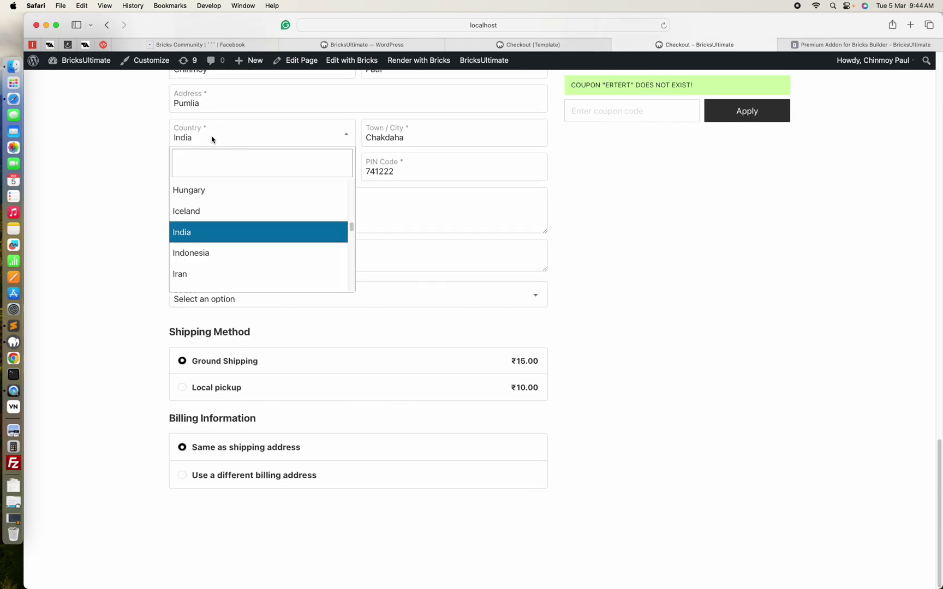
{"action": "left_click", "coordinate": [211, 187]}
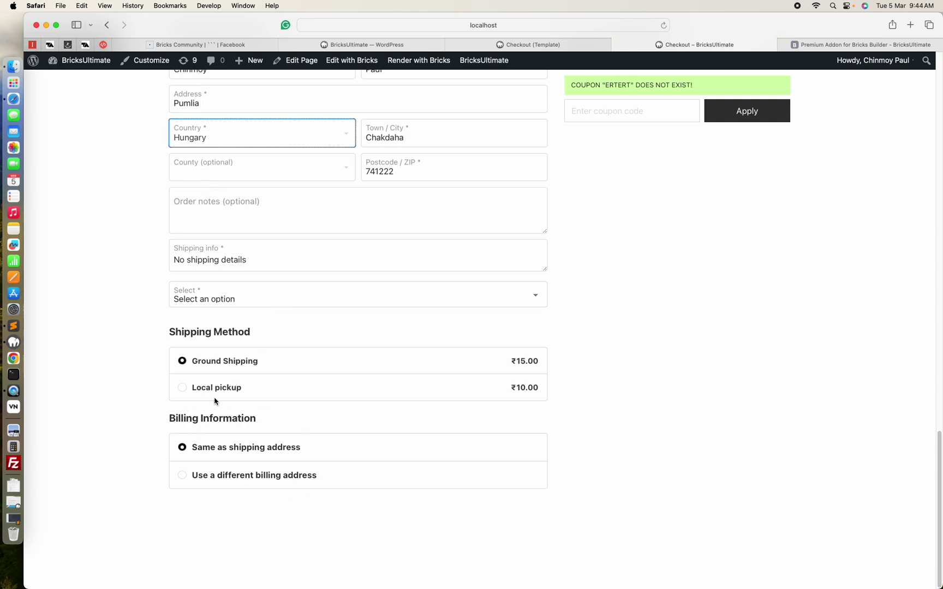
{"action": "left_click", "coordinate": [261, 142]}
{"action": "scroll", "coordinate": [248, 237], "scroll_direction": "down", "scroll_amount": 2}
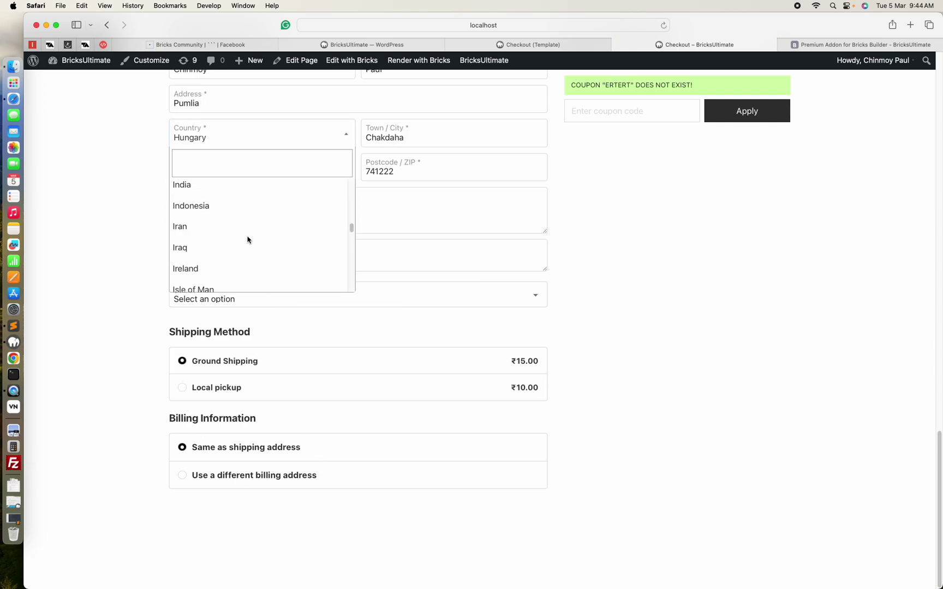
{"action": "left_click", "coordinate": [208, 185]}
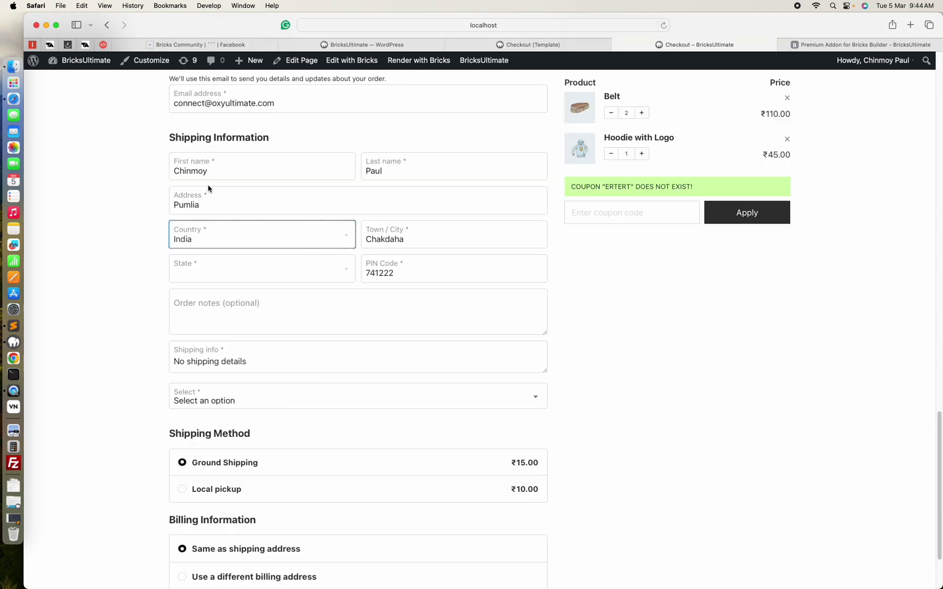
{"action": "scroll", "coordinate": [320, 293], "scroll_direction": "down", "scroll_amount": 3}
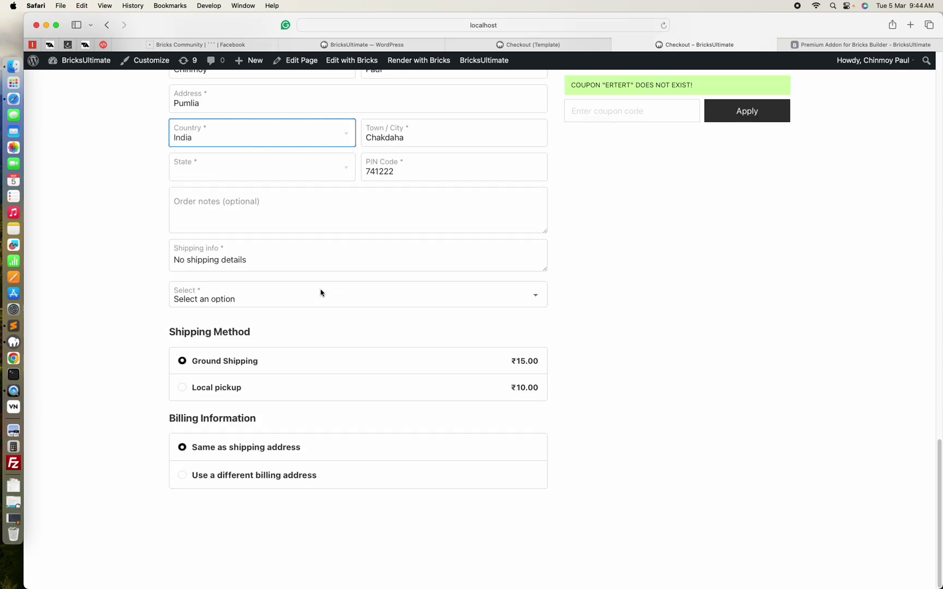
{"action": "left_click", "coordinate": [224, 388]}
{"action": "left_click", "coordinate": [184, 389]}
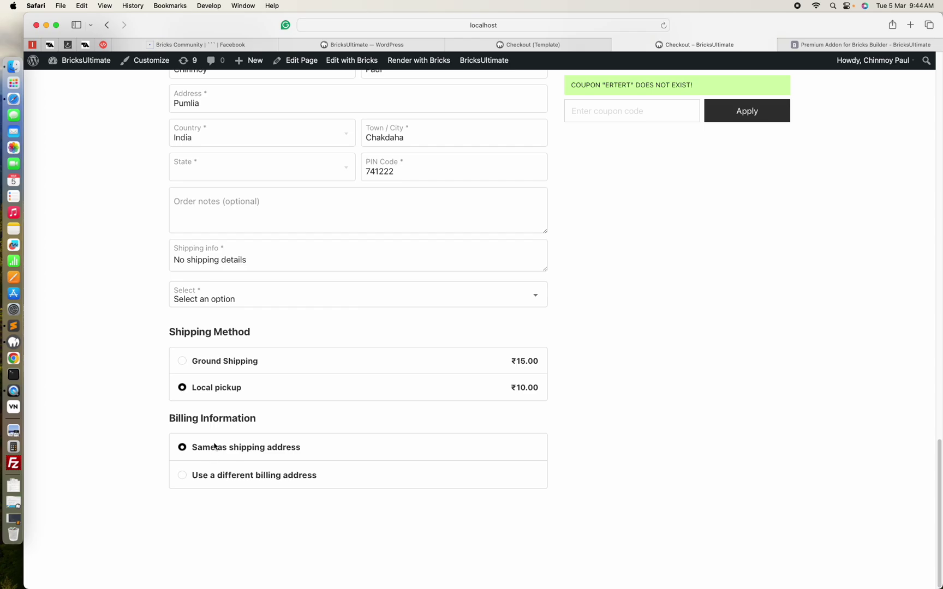
Switch billing to a different address, then view the Select field's options without changing them
{"action": "left_click", "coordinate": [332, 483]}
{"action": "scroll", "coordinate": [331, 482], "scroll_direction": "down", "scroll_amount": 5}
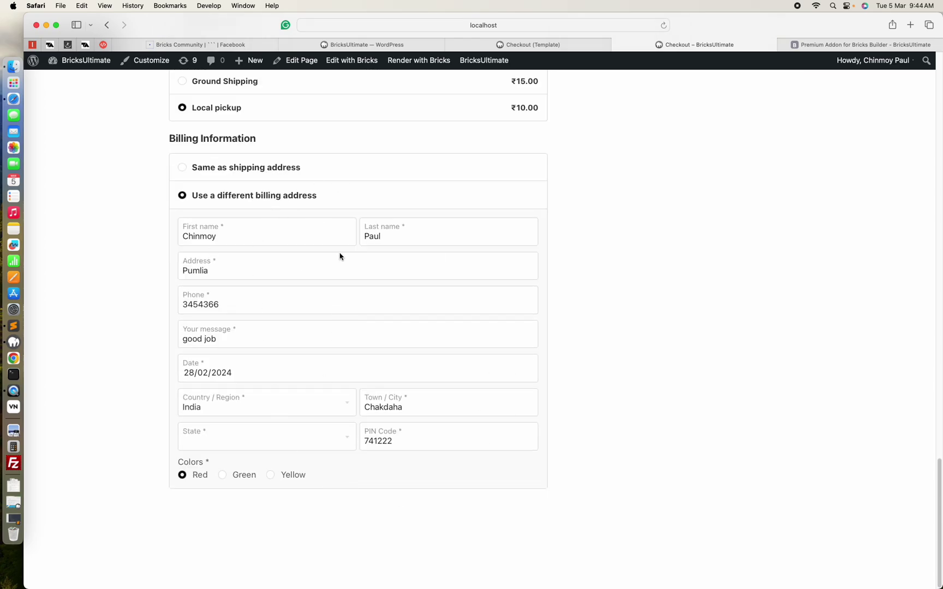
{"action": "left_click", "coordinate": [301, 169]}
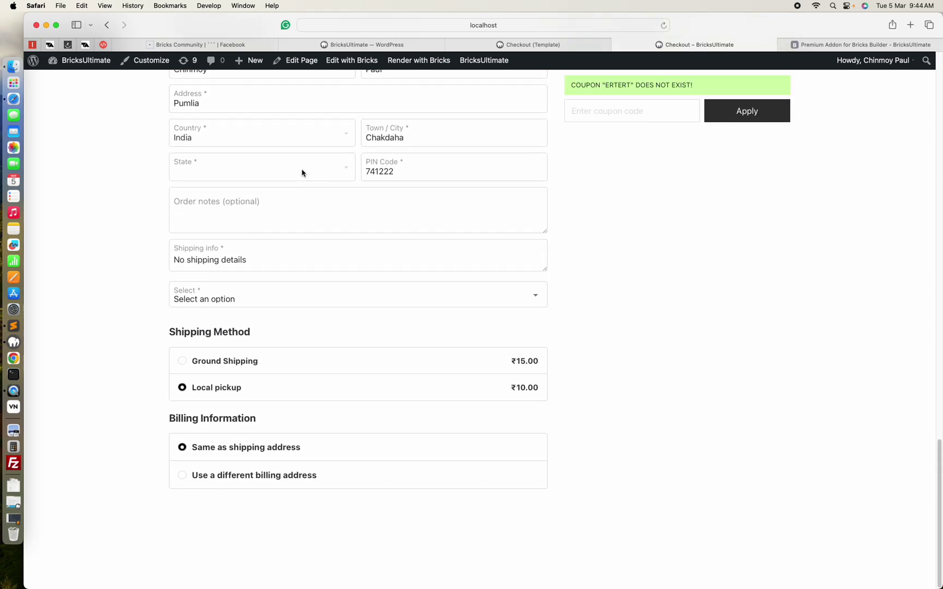
{"action": "left_click", "coordinate": [311, 486]}
{"action": "scroll", "coordinate": [311, 486], "scroll_direction": "down", "scroll_amount": 5}
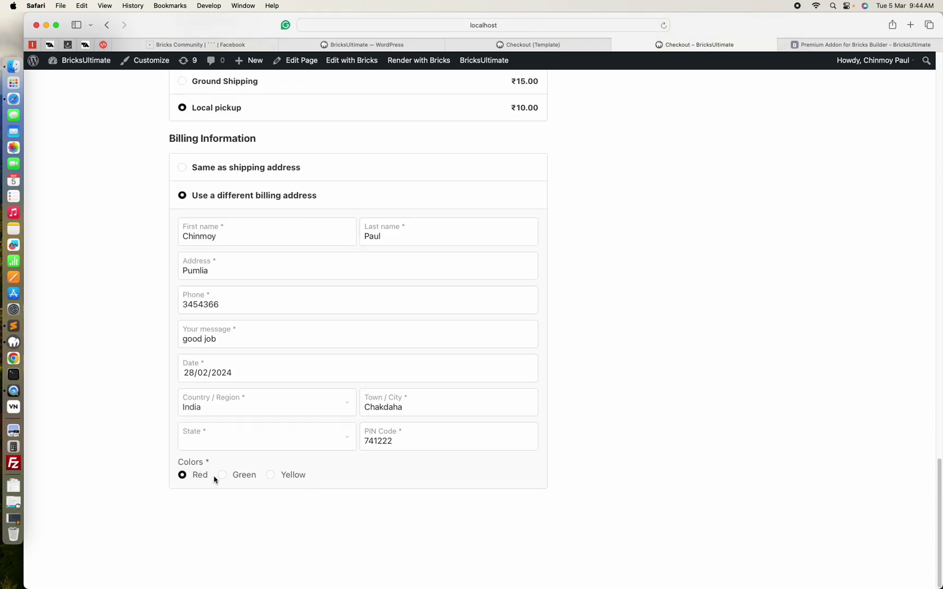
{"action": "scroll", "coordinate": [366, 493], "scroll_direction": "up", "scroll_amount": 10}
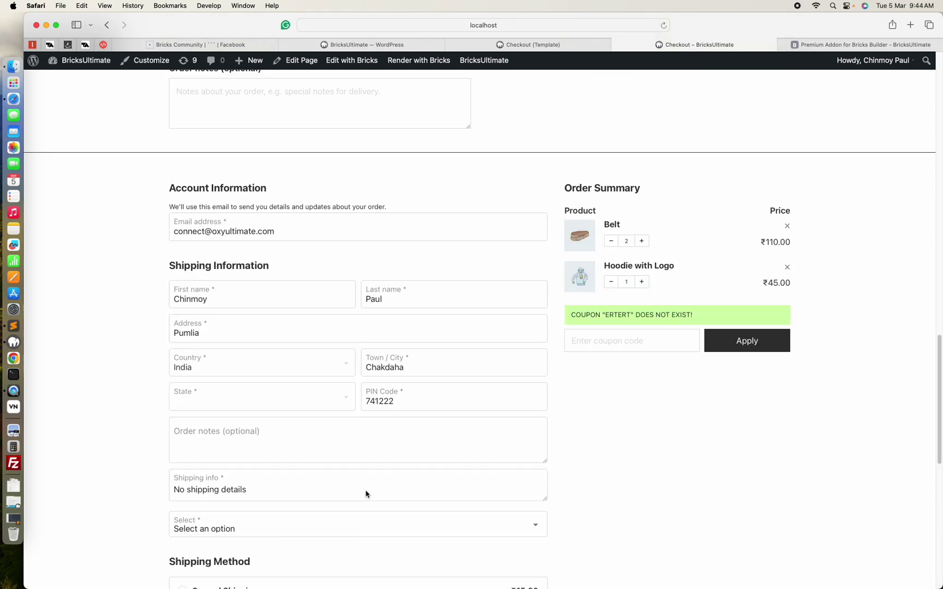
{"action": "scroll", "coordinate": [366, 494], "scroll_direction": "down", "scroll_amount": 2}
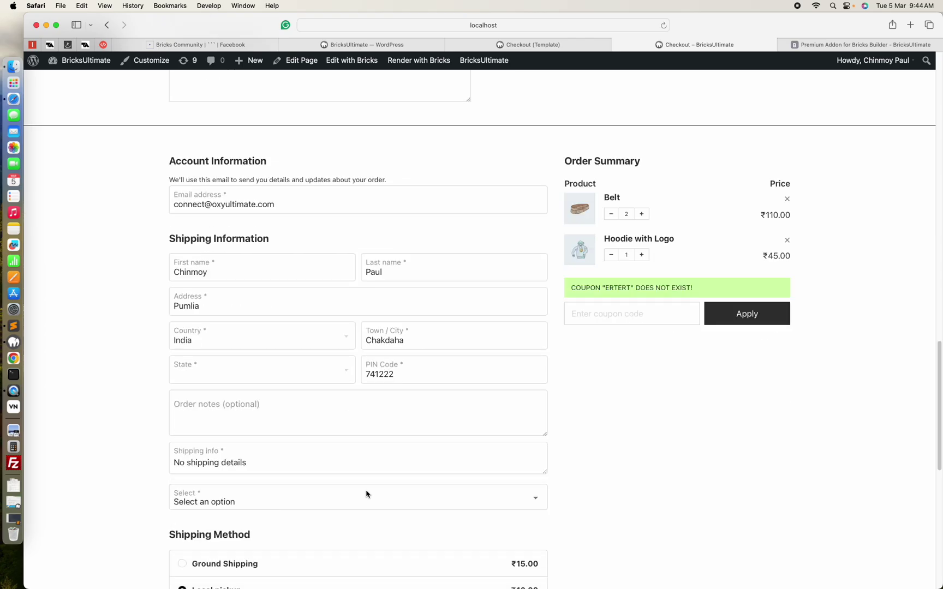
{"action": "left_click", "coordinate": [366, 494]}
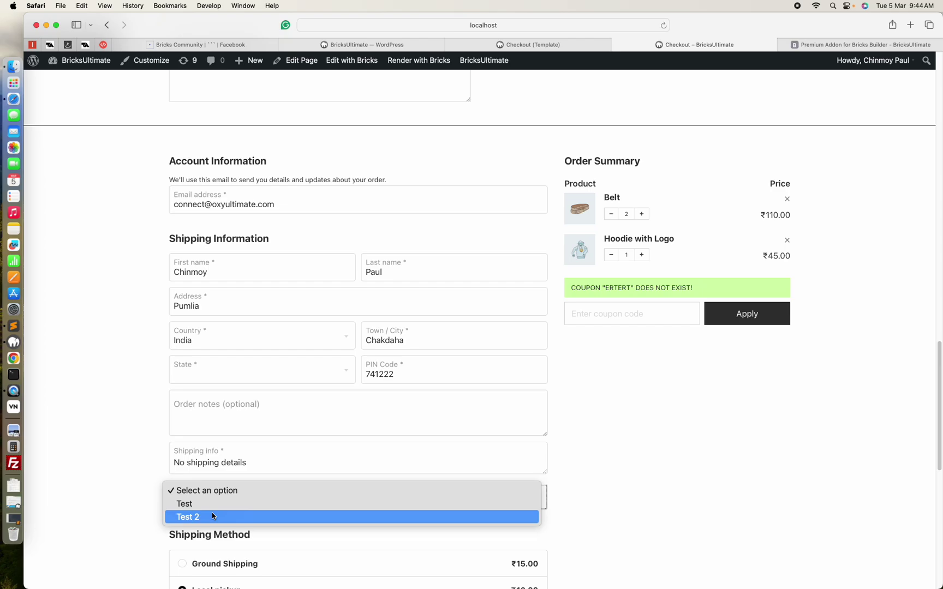
{"action": "left_click", "coordinate": [591, 434]}
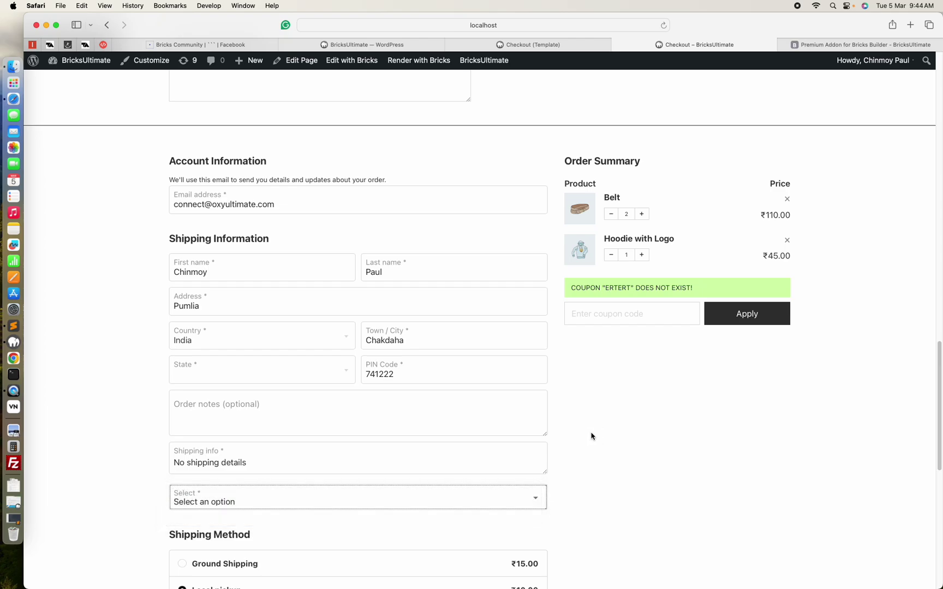
{"action": "scroll", "coordinate": [592, 436], "scroll_direction": "up", "scroll_amount": 6}
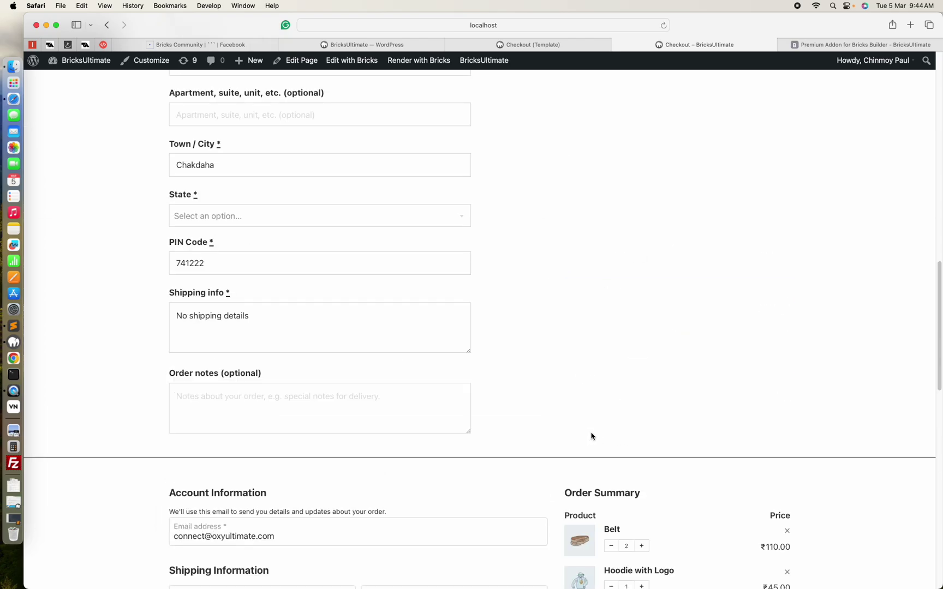